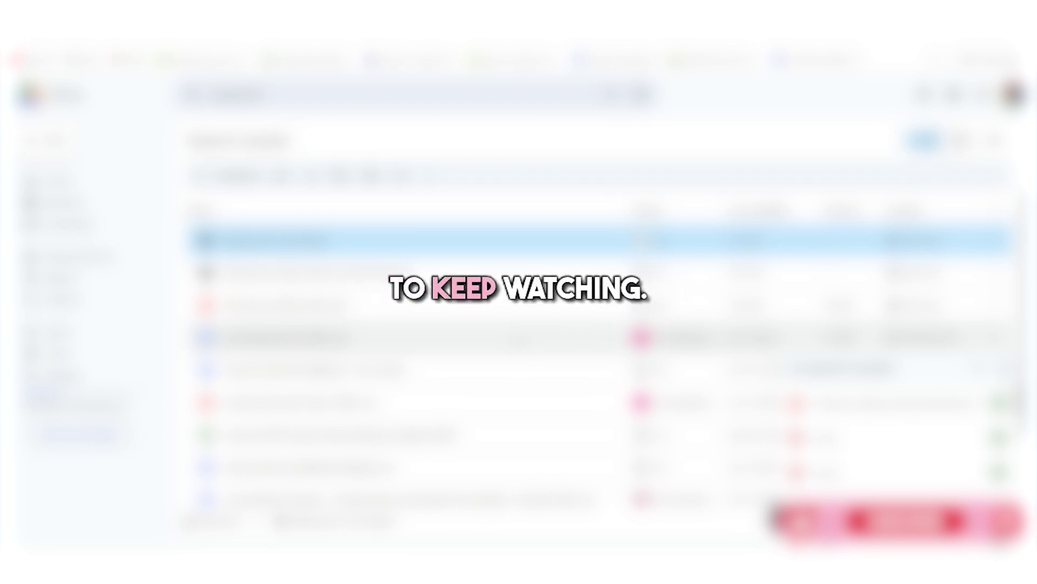
{"action": "left_click", "coordinate": [474, 206]}
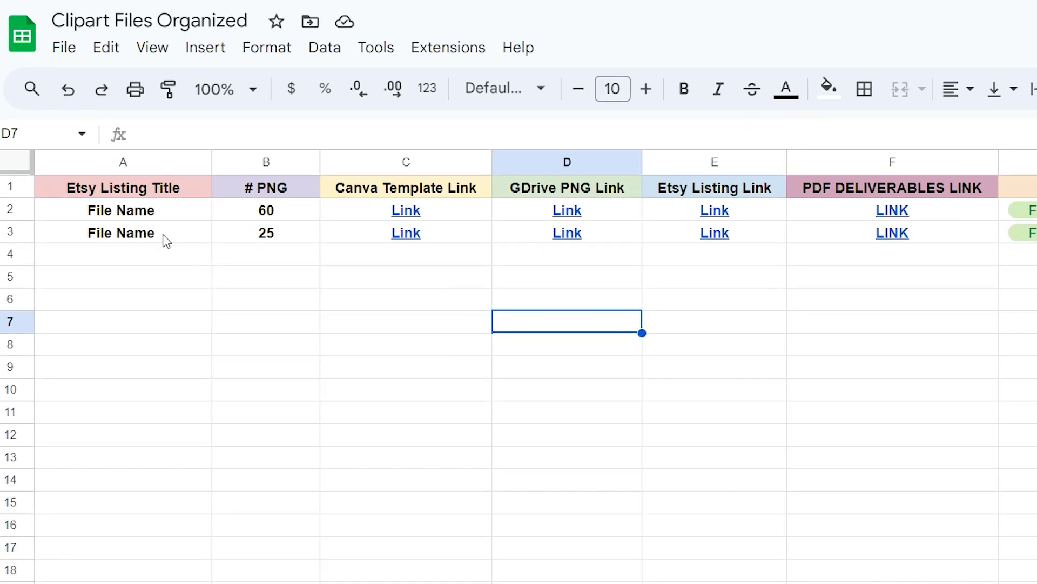
Replace the Etsy listing title in cell A3 with "Watercolor Kids Tutu Clipart"
{"action": "left_click", "coordinate": [163, 235]}
{"action": "double_click", "coordinate": [162, 235]}
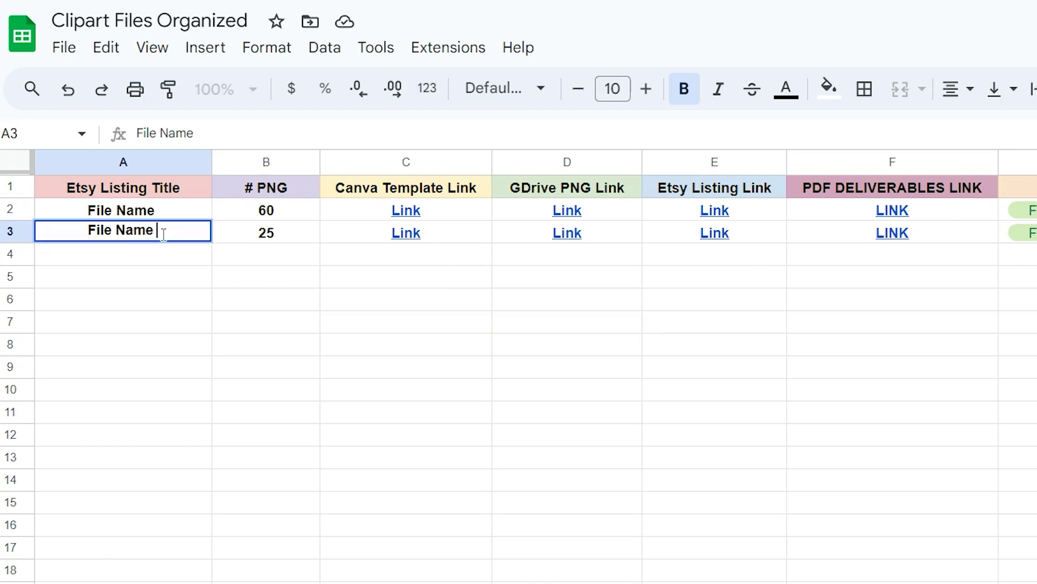
{"action": "left_click_drag", "start_coordinate": [163, 232], "coordinate": [93, 230]}
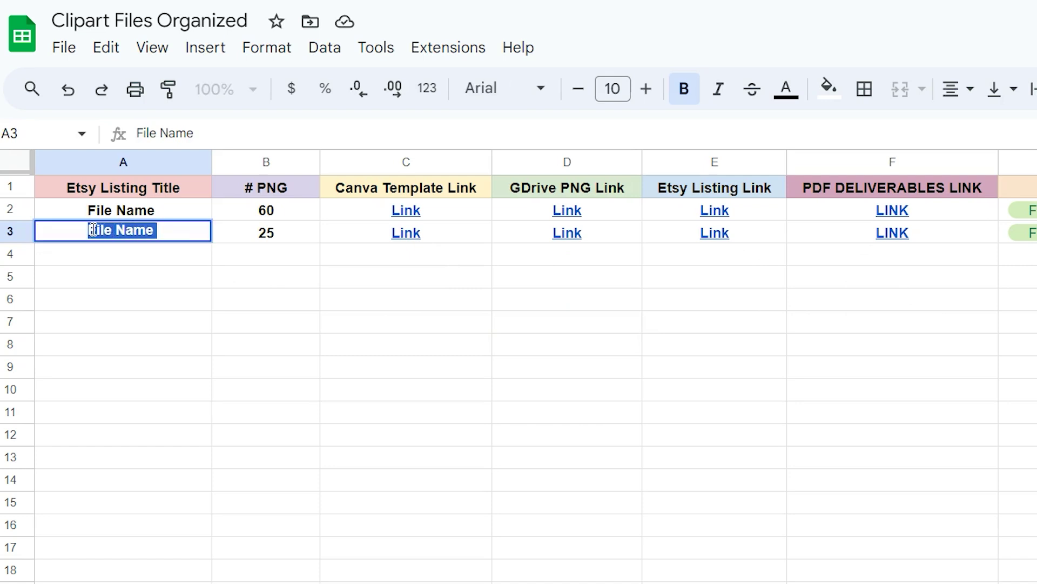
{"action": "key", "text": "BackSpace"}
{"action": "type", "text": "W"}
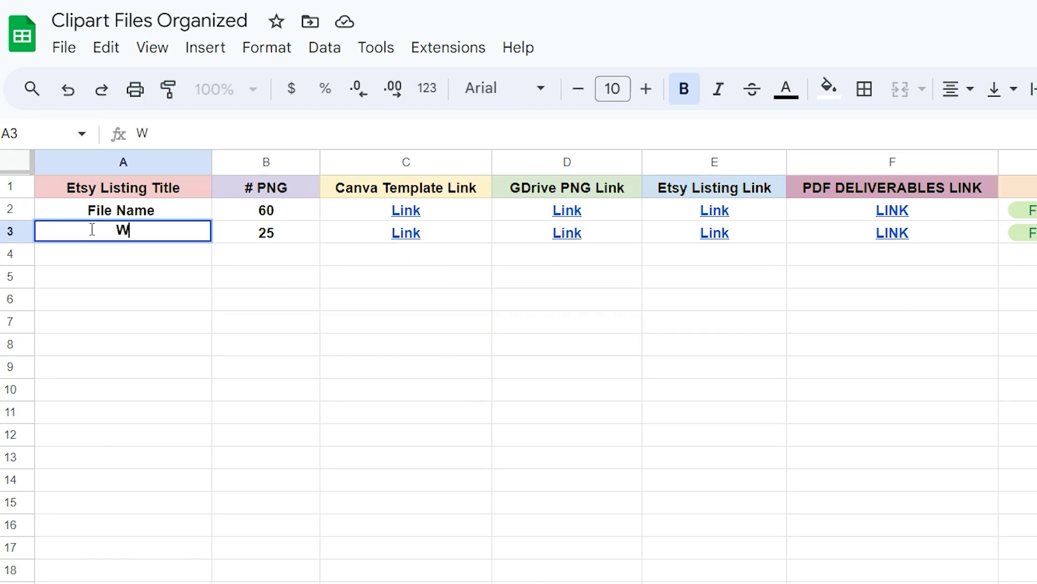
{"action": "type", "text": "atercolor Cli"}
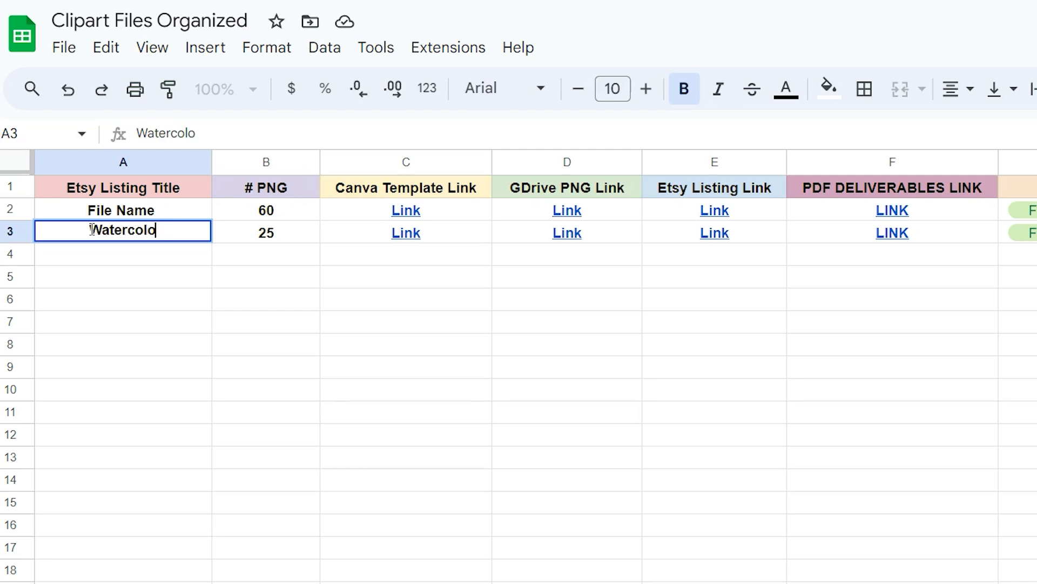
{"action": "key", "text": "BackSpace"}
{"action": "key", "text": "BackSpace"}
{"action": "key", "text": "BackSpace"}
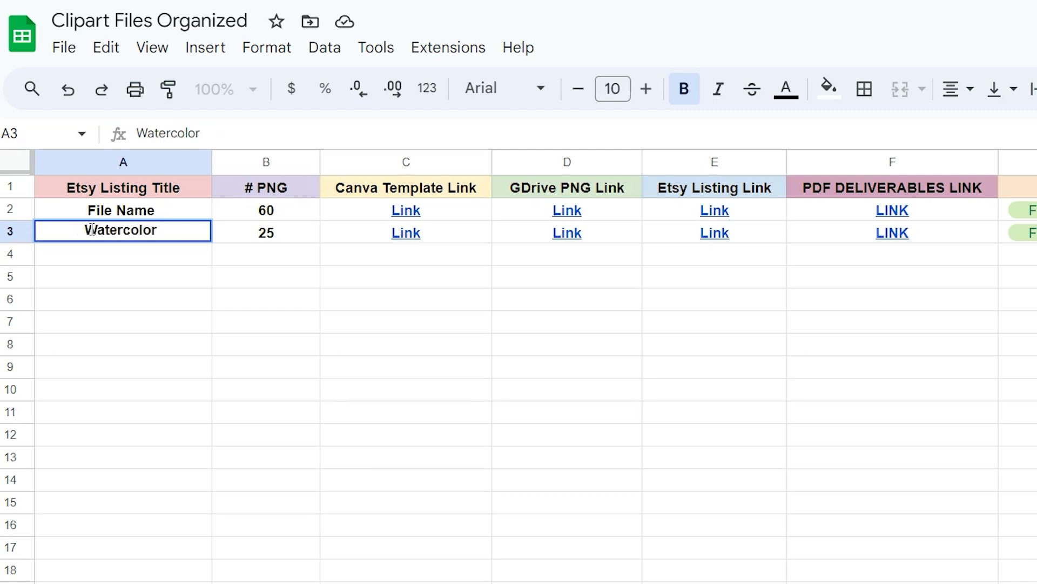
{"action": "type", "text": "Kids T"}
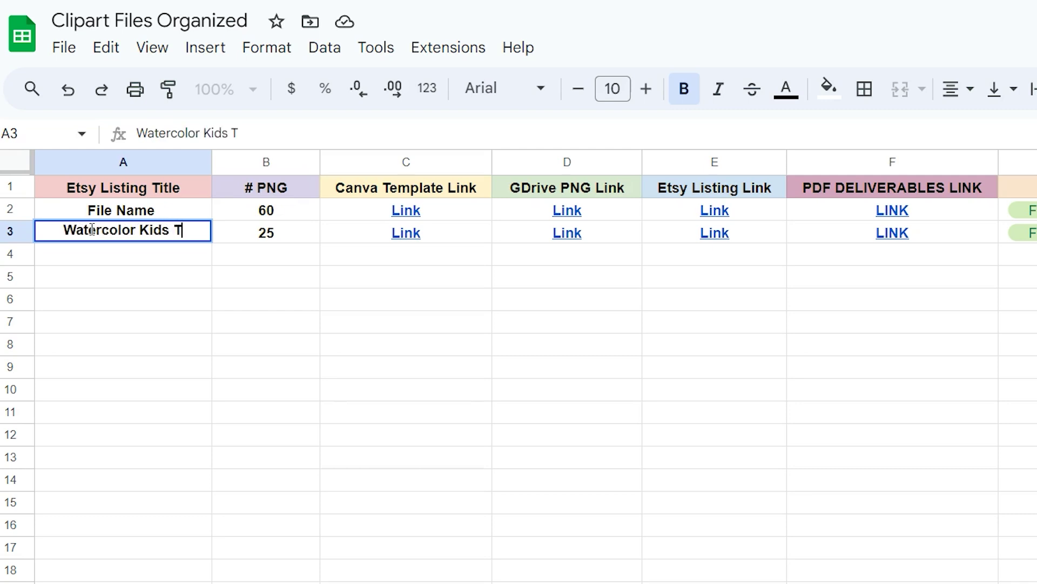
{"action": "type", "text": "utu Clipart"}
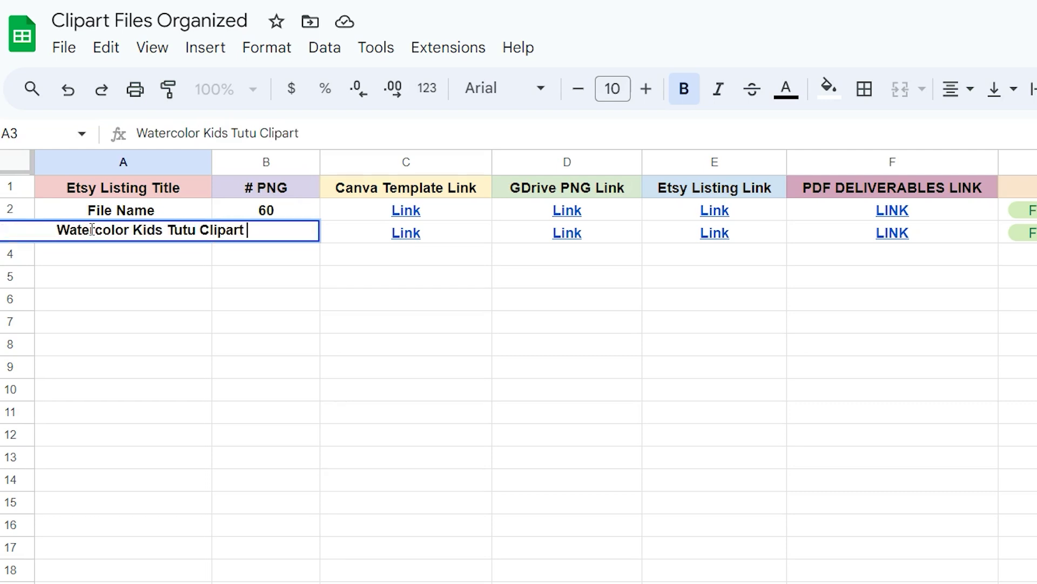
{"action": "key", "text": "Return"}
Reduce the font size of the listing title text in cell A3 to 8
{"action": "left_click", "coordinate": [100, 233]}
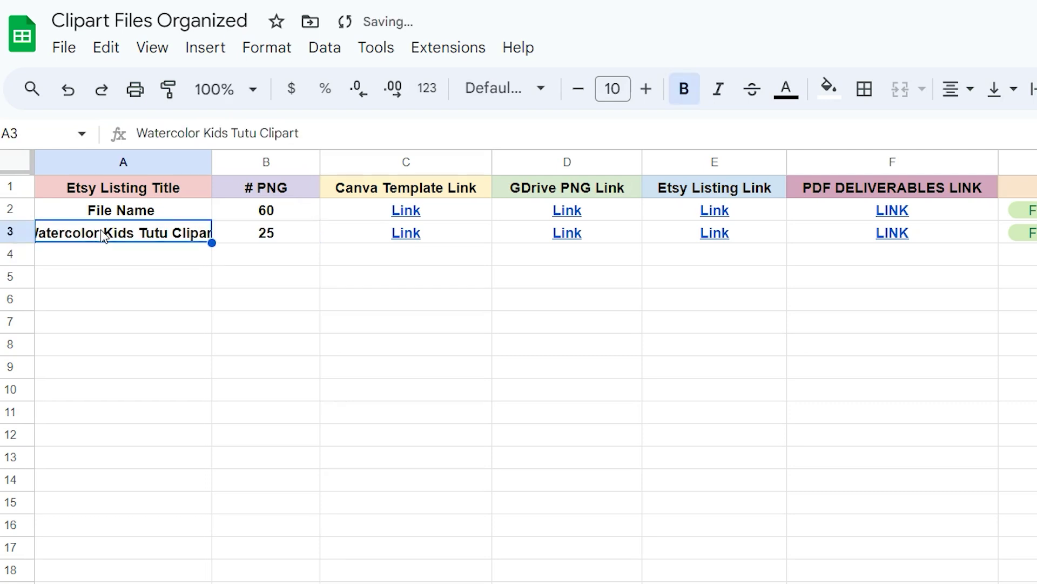
{"action": "key", "text": "Return"}
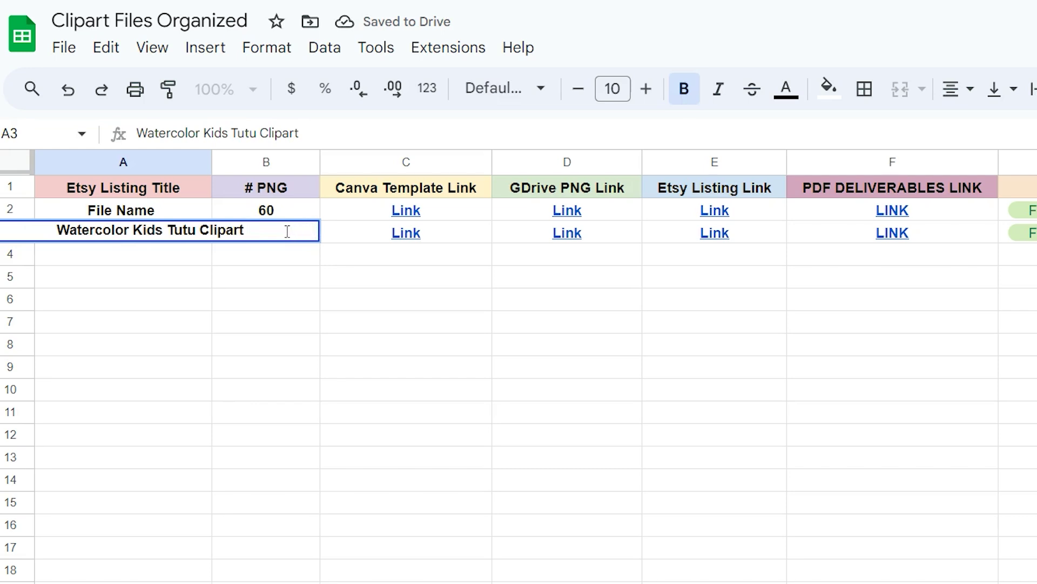
{"action": "left_click", "coordinate": [578, 89]}
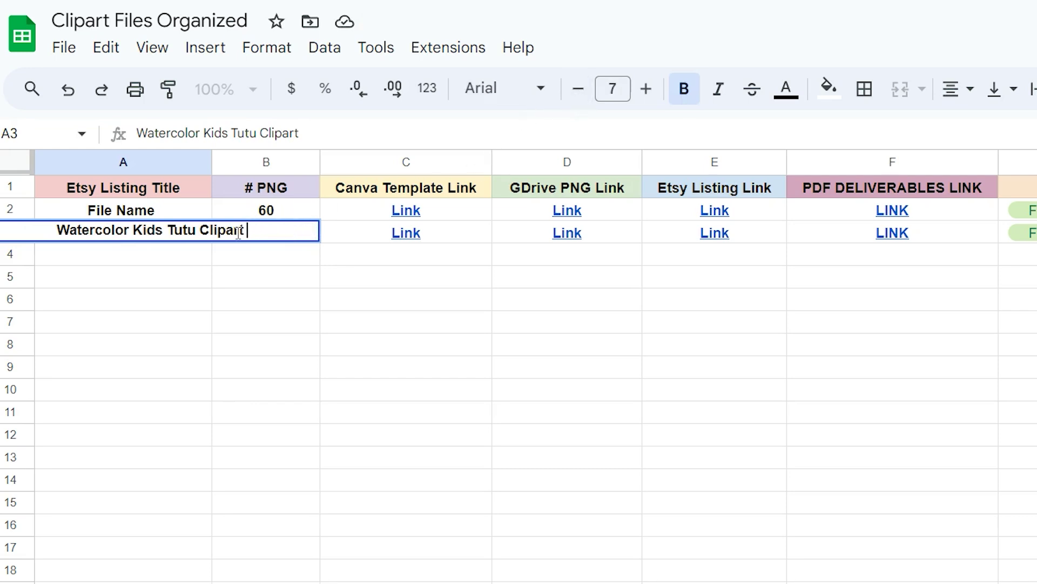
{"action": "key", "text": "ctrl+shift+Left"}
{"action": "key", "text": "ctrl+shift+Left"}
{"action": "key", "text": "ctrl+shift+Left"}
{"action": "key", "text": "ctrl+shift+Left"}
{"action": "left_click", "coordinate": [578, 92]}
{"action": "left_click", "coordinate": [577, 92]}
{"action": "left_click", "coordinate": [577, 92]}
{"action": "left_click", "coordinate": [577, 92]}
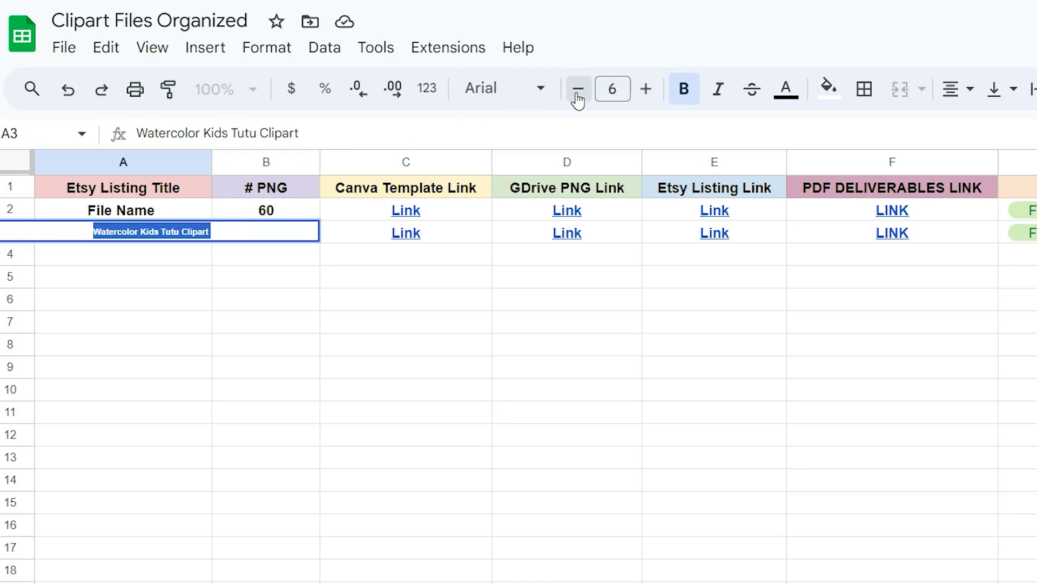
{"action": "left_click", "coordinate": [577, 92]}
{"action": "left_click", "coordinate": [645, 89]}
{"action": "left_click", "coordinate": [646, 89]}
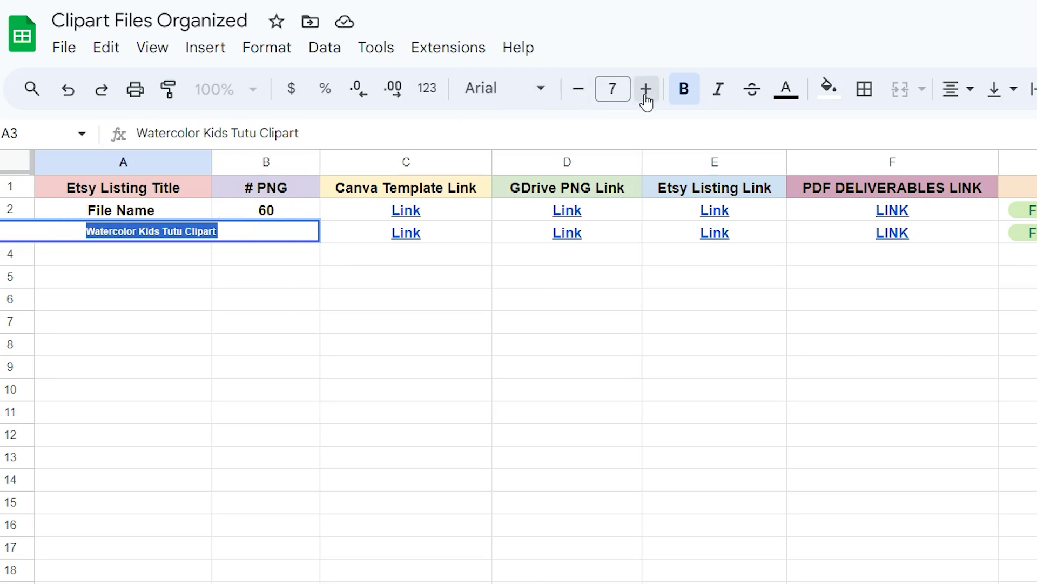
{"action": "left_click", "coordinate": [646, 89]}
{"action": "left_click", "coordinate": [297, 311]}
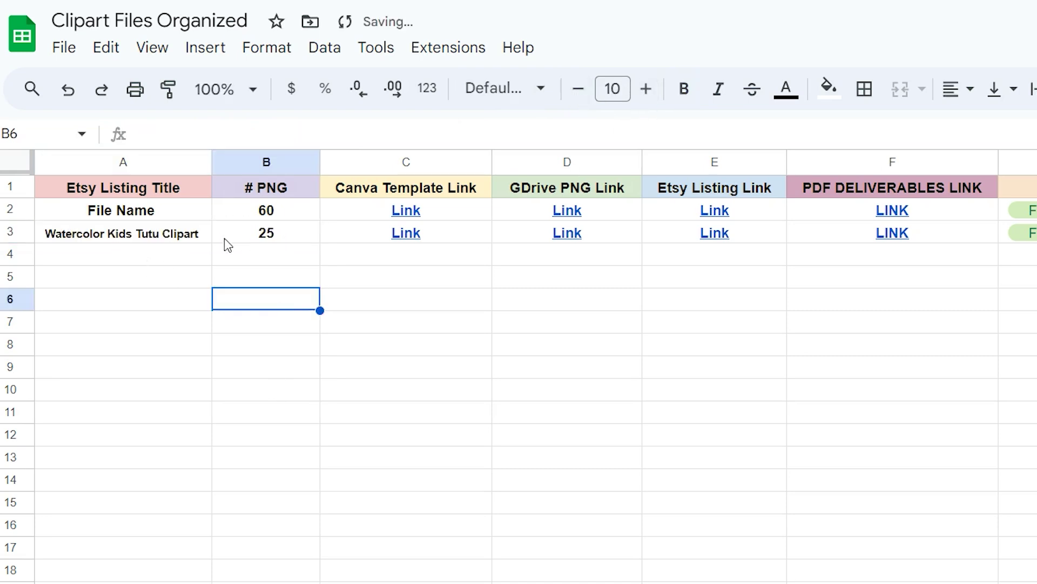
Open the Canva template link stored in the Watercolor Kids Tutu Clipart row
{"action": "left_click", "coordinate": [274, 236]}
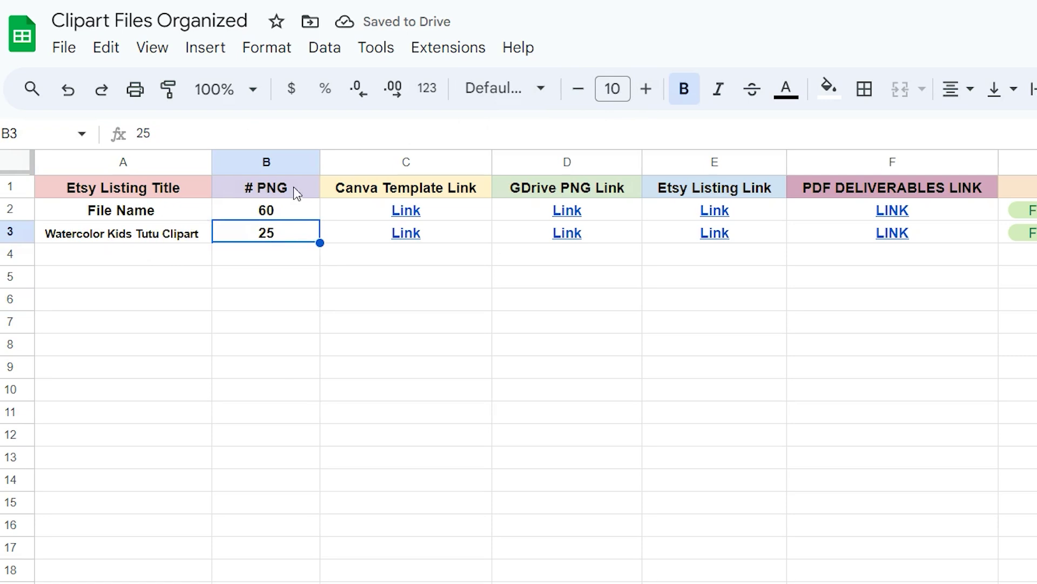
{"action": "mouse_move", "coordinate": [398, 241]}
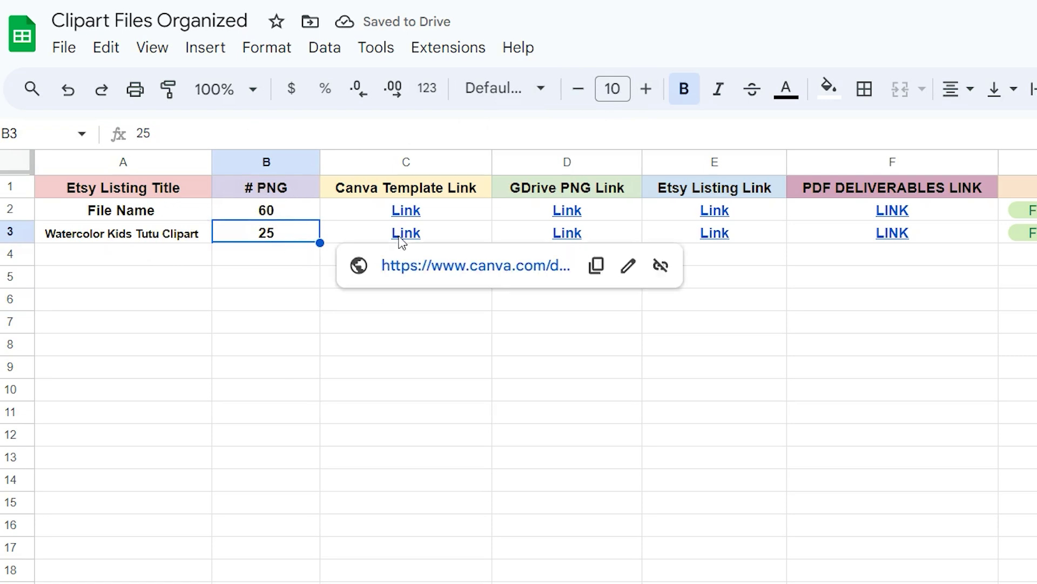
{"action": "left_click", "coordinate": [420, 328]}
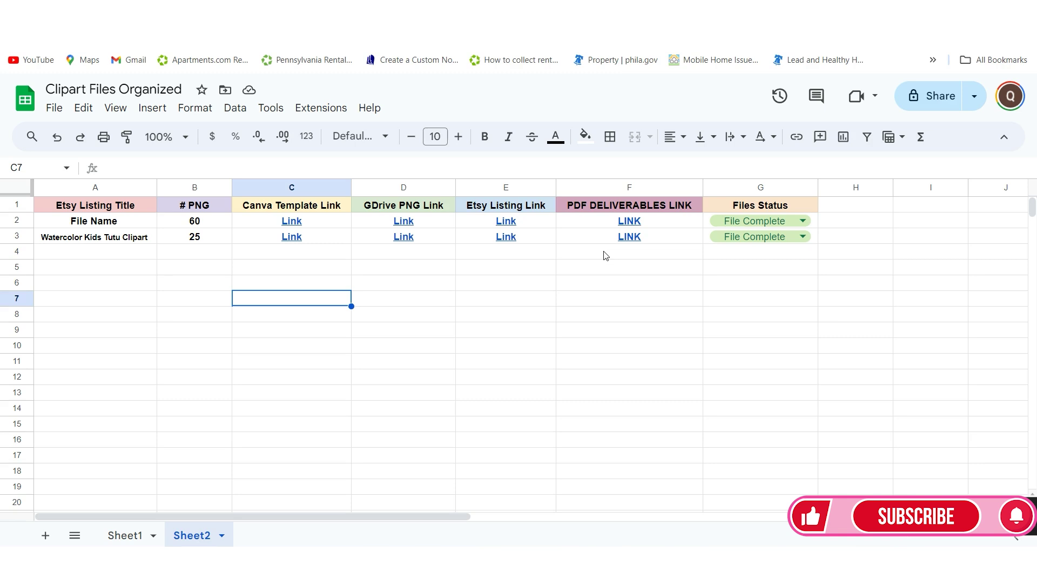
{"action": "left_click", "coordinate": [301, 239]}
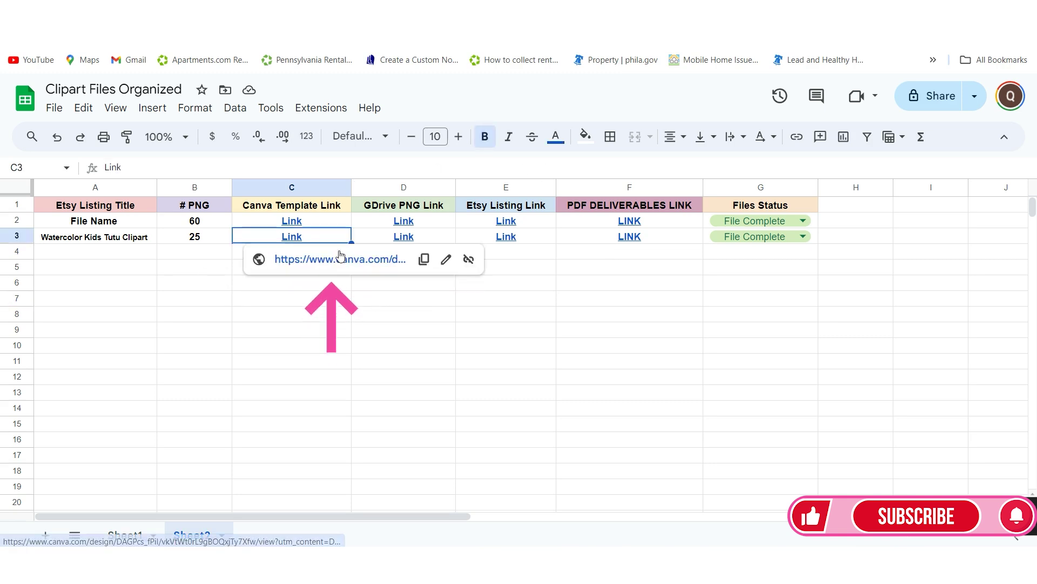
{"action": "left_click", "coordinate": [340, 259]}
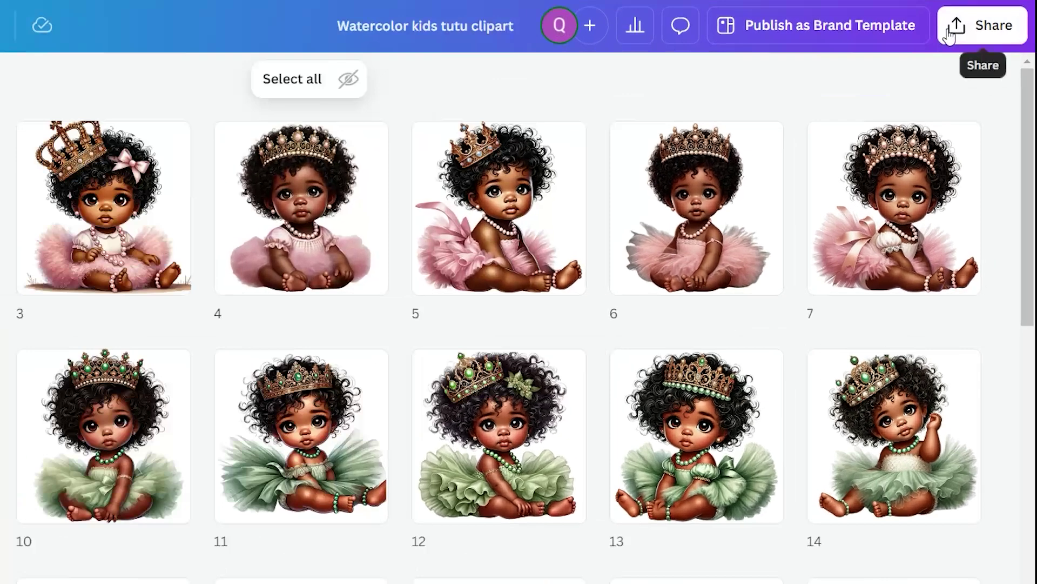
Copy the template link of the Watercolor kids tutu clipart design from its sharing options and close them
{"action": "left_click", "coordinate": [949, 36]}
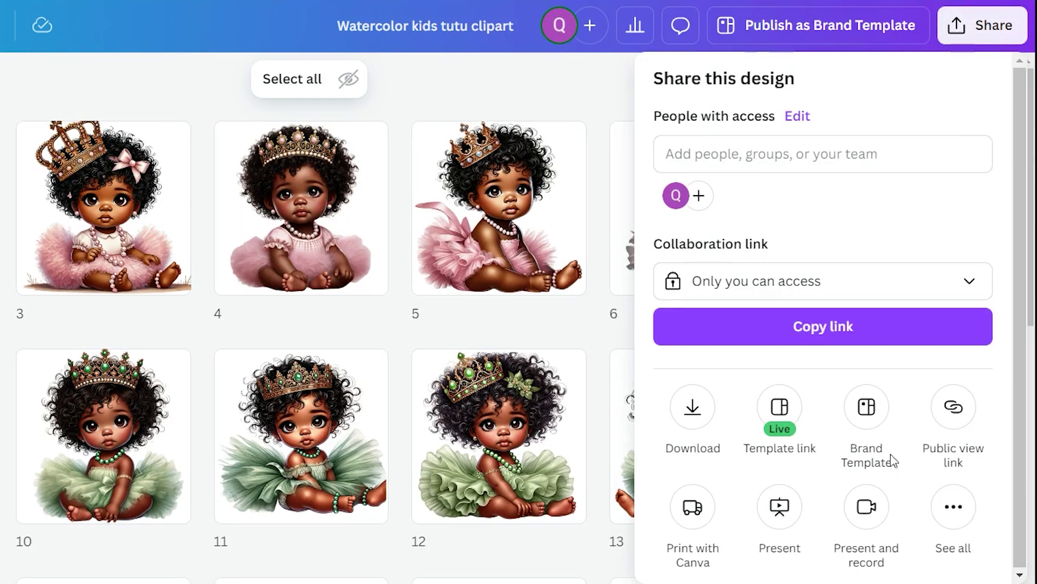
{"action": "left_click", "coordinate": [789, 413]}
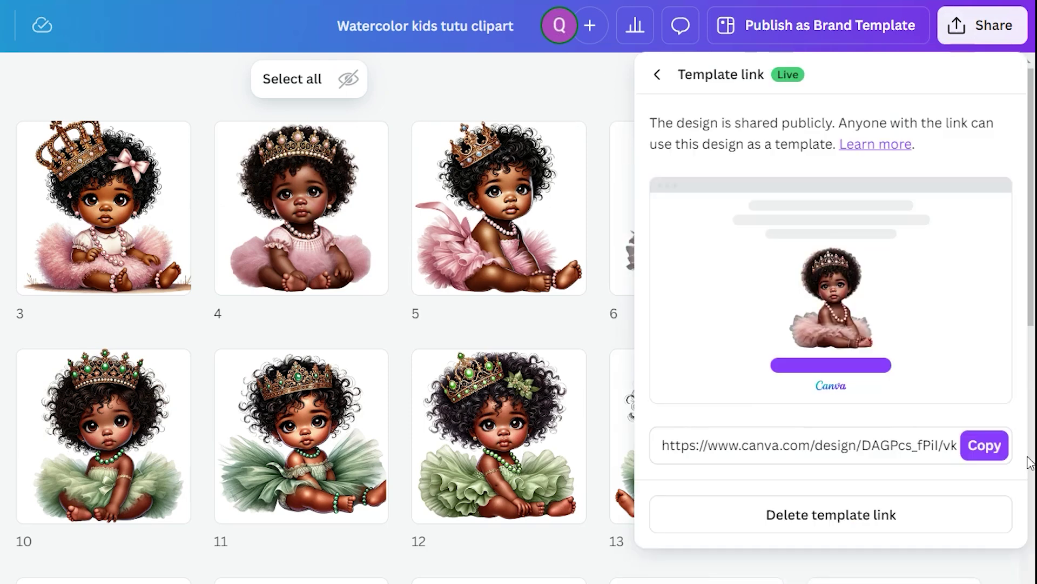
{"action": "left_click", "coordinate": [995, 448]}
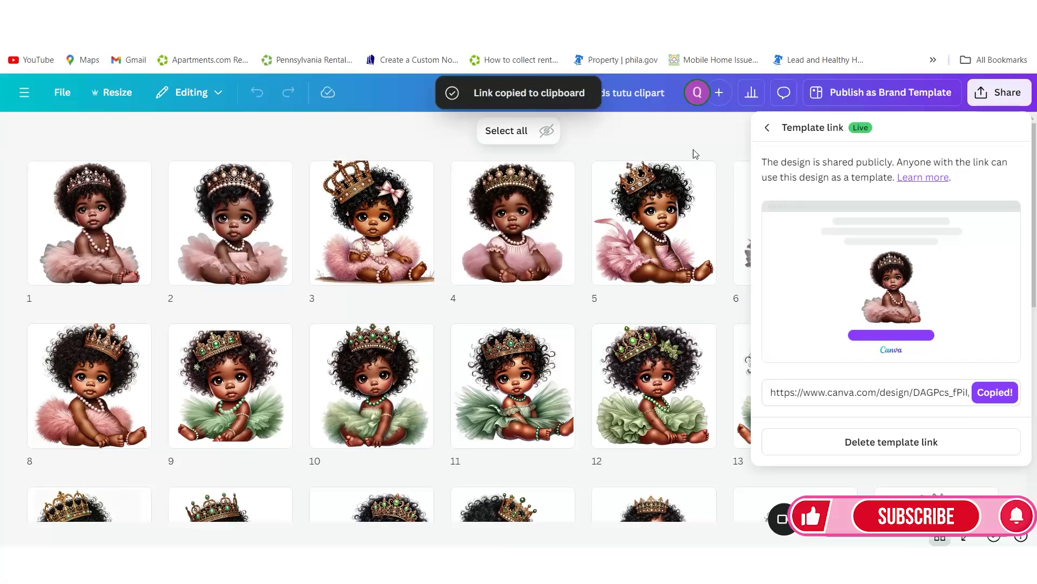
{"action": "left_click", "coordinate": [627, 108]}
{"action": "left_click", "coordinate": [951, 33]}
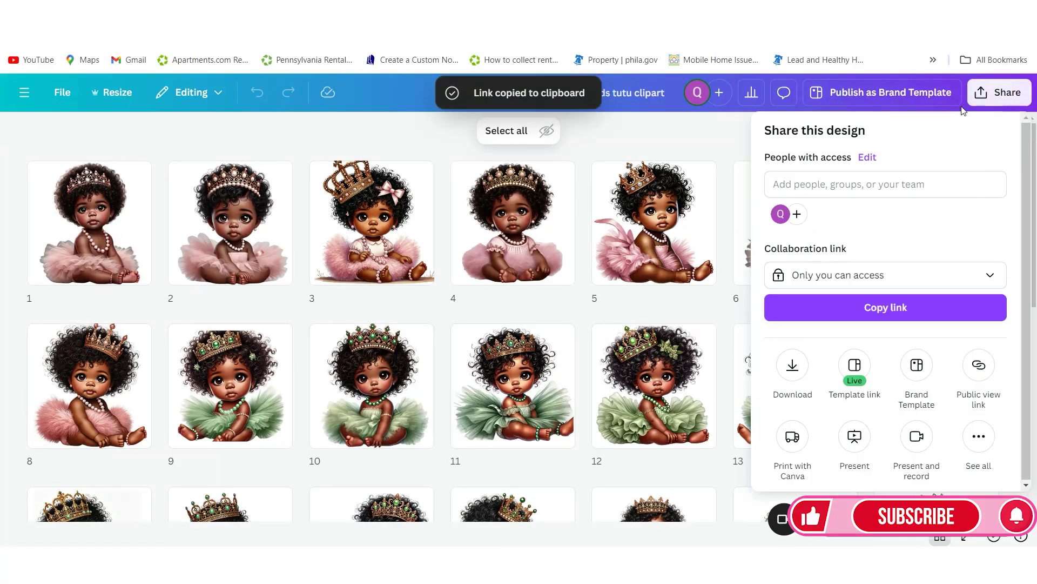
{"action": "left_click", "coordinate": [691, 139]}
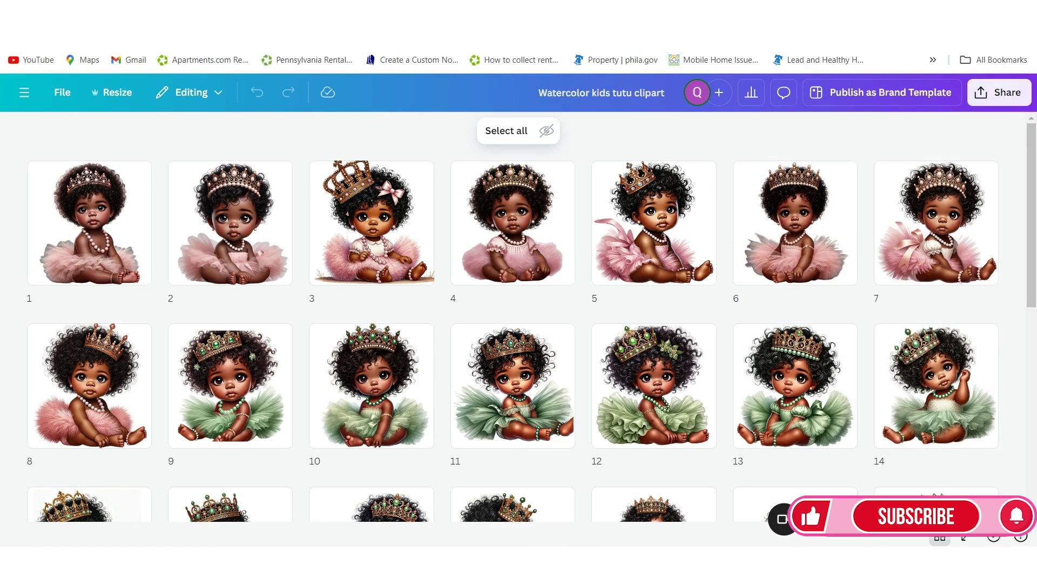
{"action": "key", "text": "ctrl+Tab"}
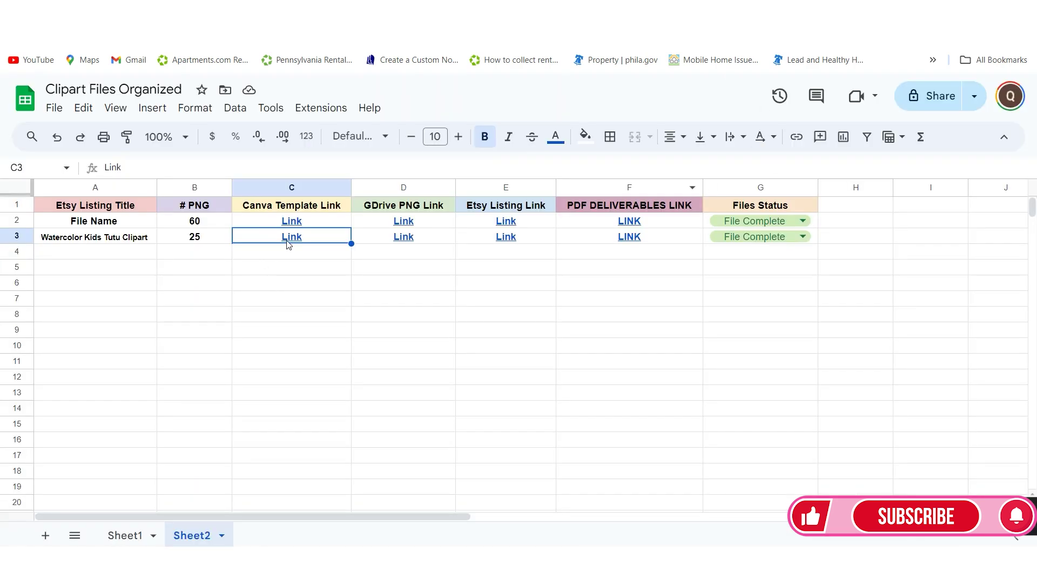
{"action": "mouse_move", "coordinate": [293, 240]}
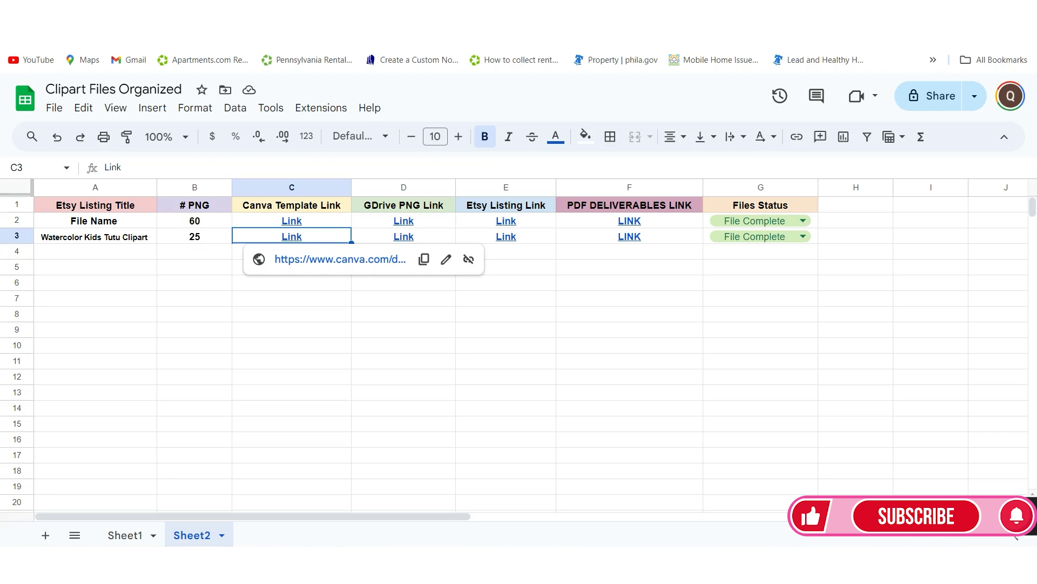
{"action": "key", "text": "ctrl+Tab"}
{"action": "left_click", "coordinate": [999, 92]}
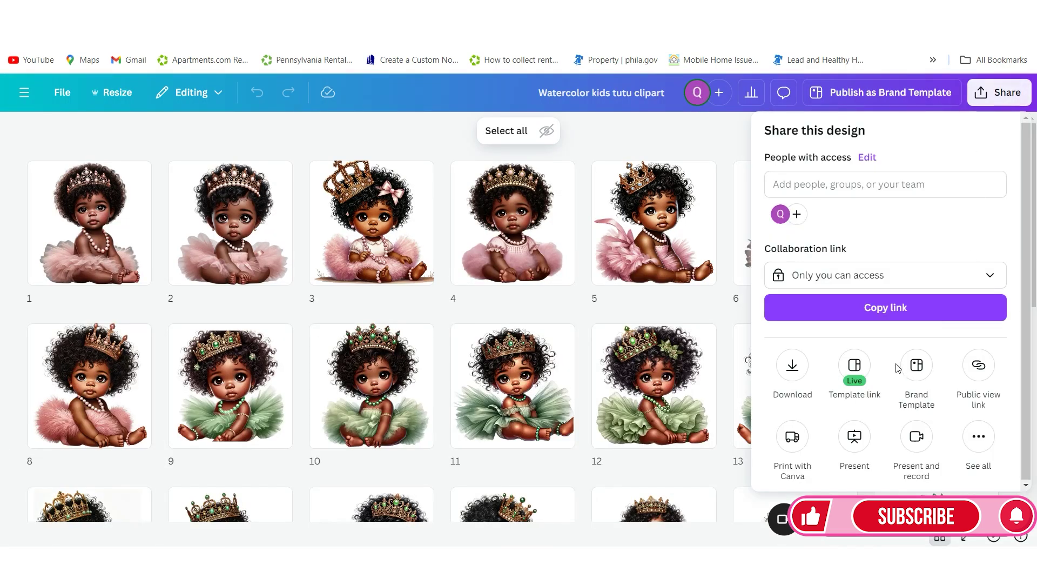
Switch to the Clipart Files Organized spreadsheet and replace the link address in cell C3 with the copied Canva template link
{"action": "key", "text": "ctrl+Tab"}
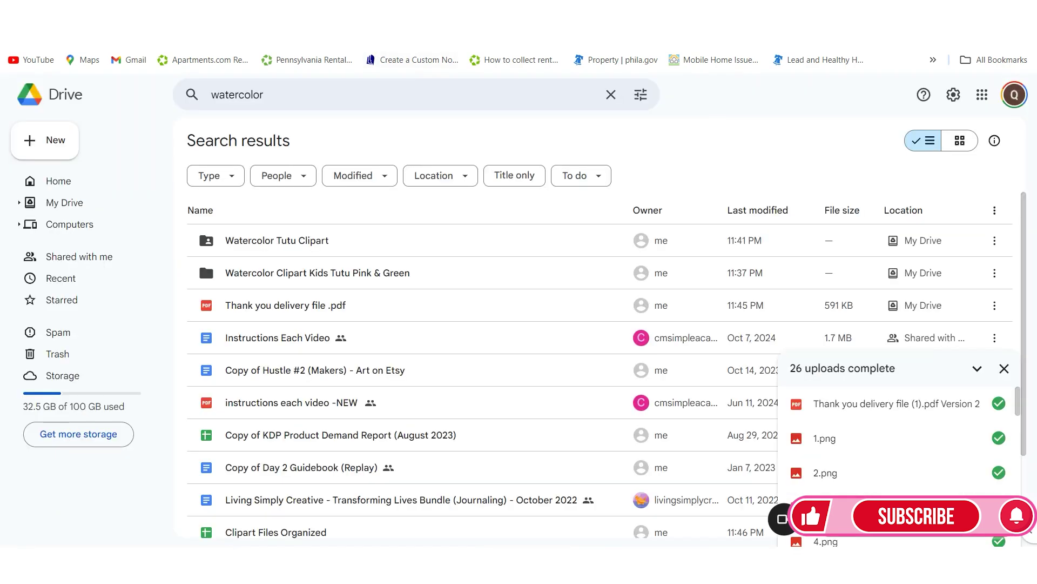
{"action": "key", "text": "ctrl+Tab"}
{"action": "left_click", "coordinate": [243, 242]}
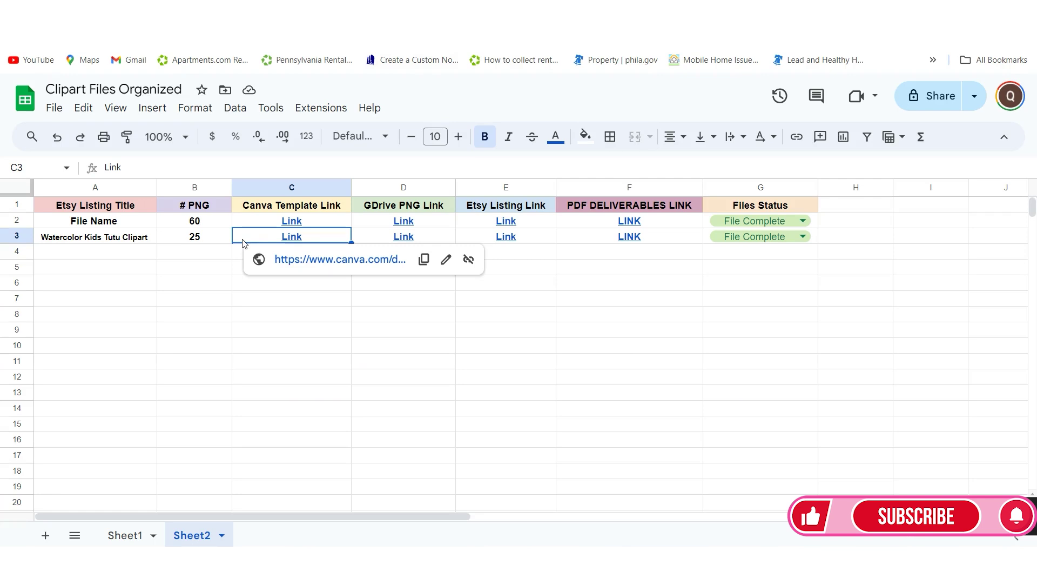
{"action": "left_click", "coordinate": [446, 265]}
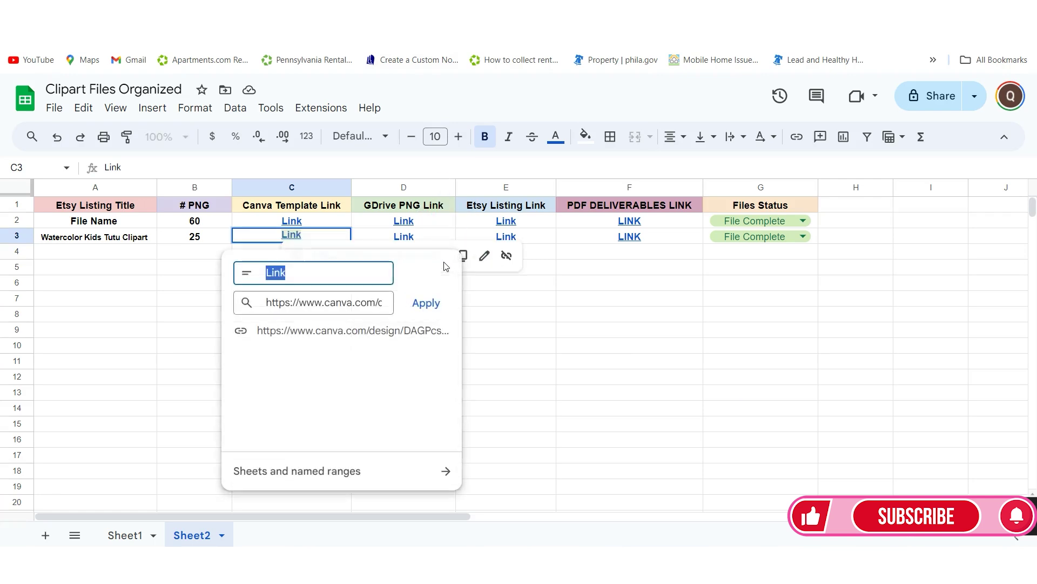
{"action": "left_click_drag", "start_coordinate": [275, 303], "coordinate": [388, 312]}
{"action": "key", "text": "BackSpace"}
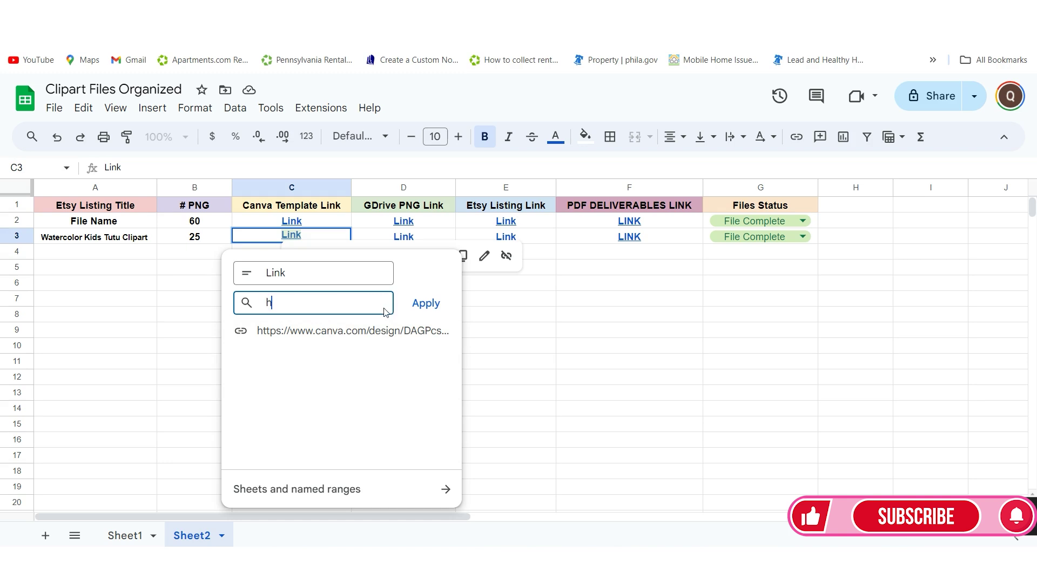
{"action": "key", "text": "BackSpace"}
{"action": "right_click", "coordinate": [352, 307]}
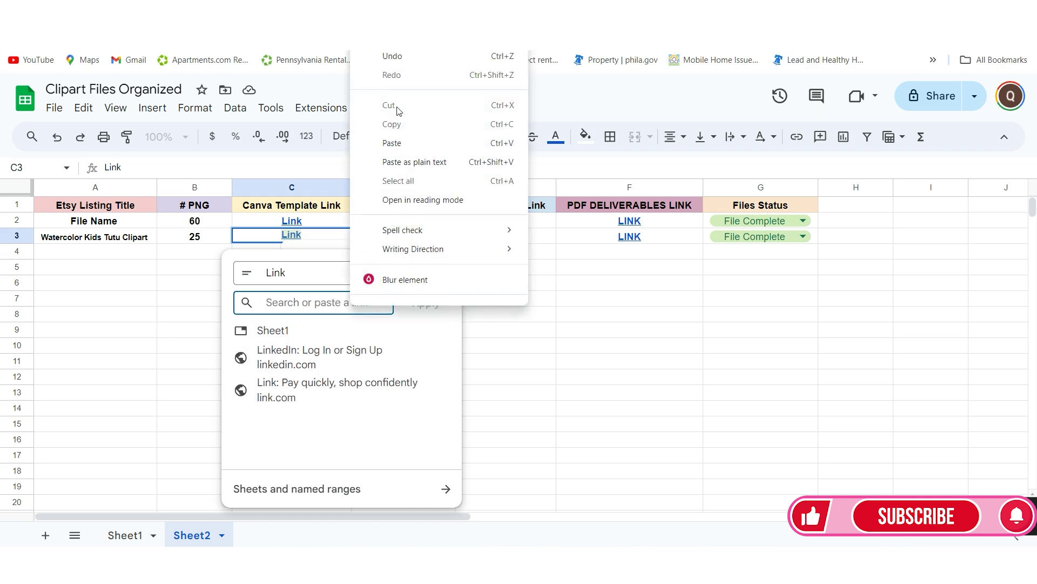
{"action": "left_click", "coordinate": [394, 139]}
{"action": "left_click", "coordinate": [427, 304]}
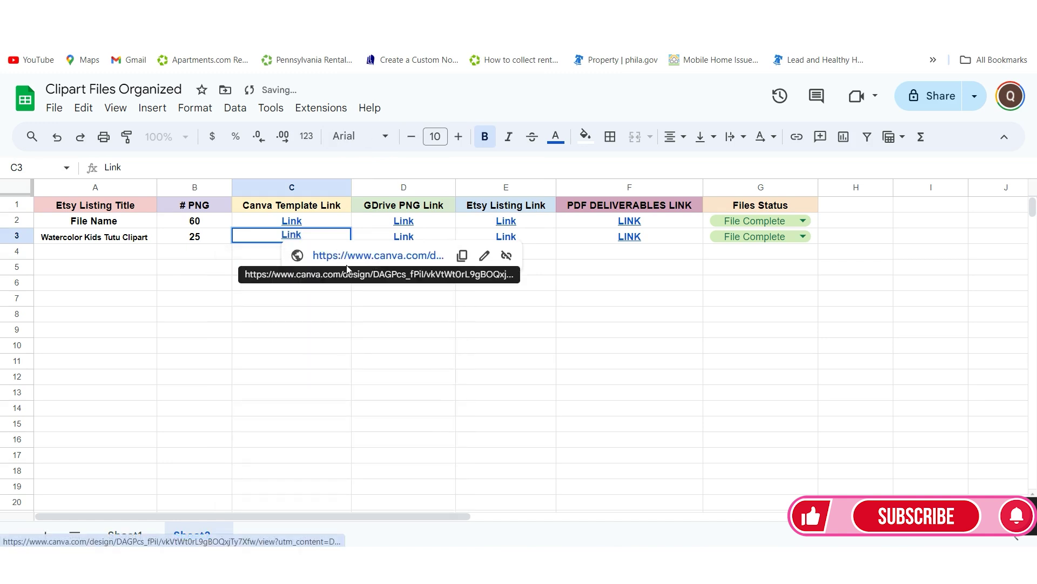
{"action": "left_click", "coordinate": [322, 320]}
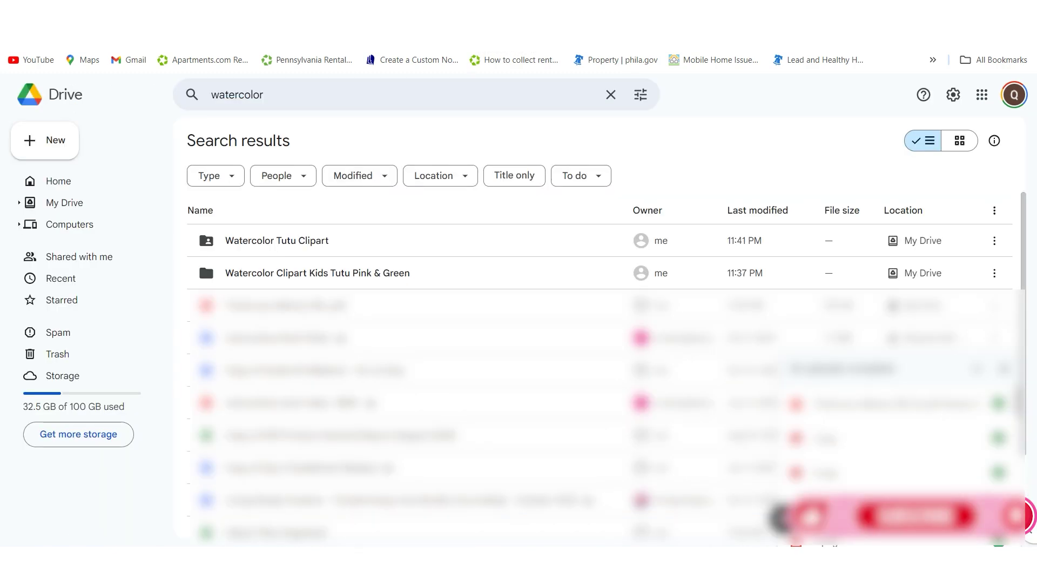
Copy the sharing link of the Watercolor Tutu Clipart folder in Google Drive
{"action": "left_click", "coordinate": [994, 243]}
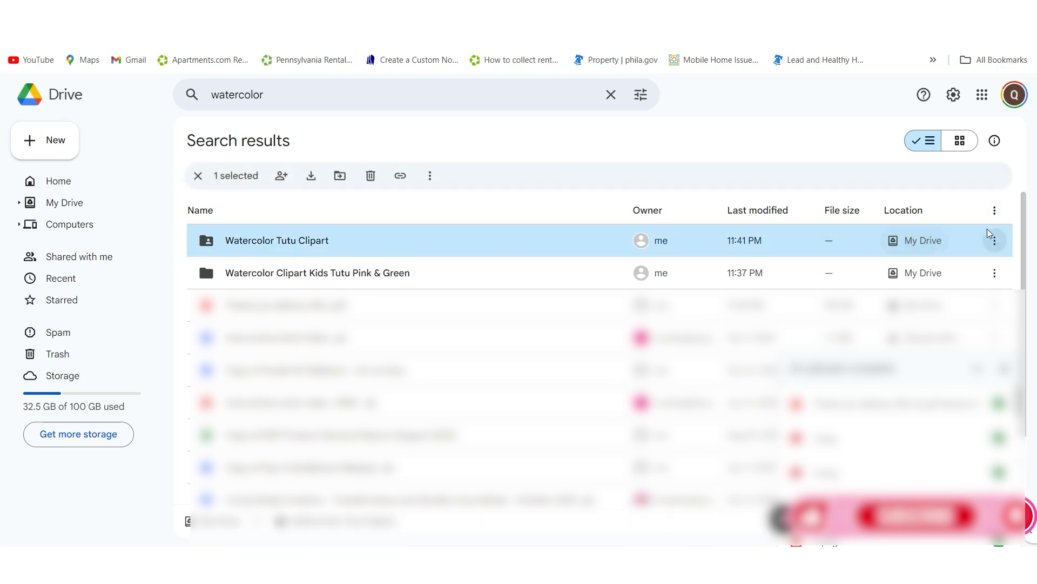
{"action": "left_click", "coordinate": [997, 241]}
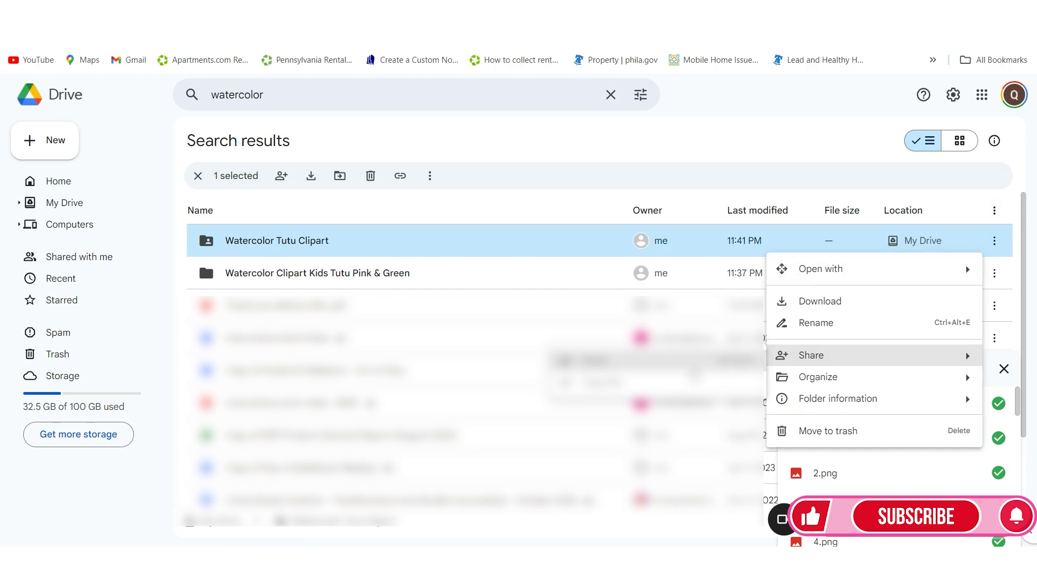
{"action": "left_click", "coordinate": [600, 382]}
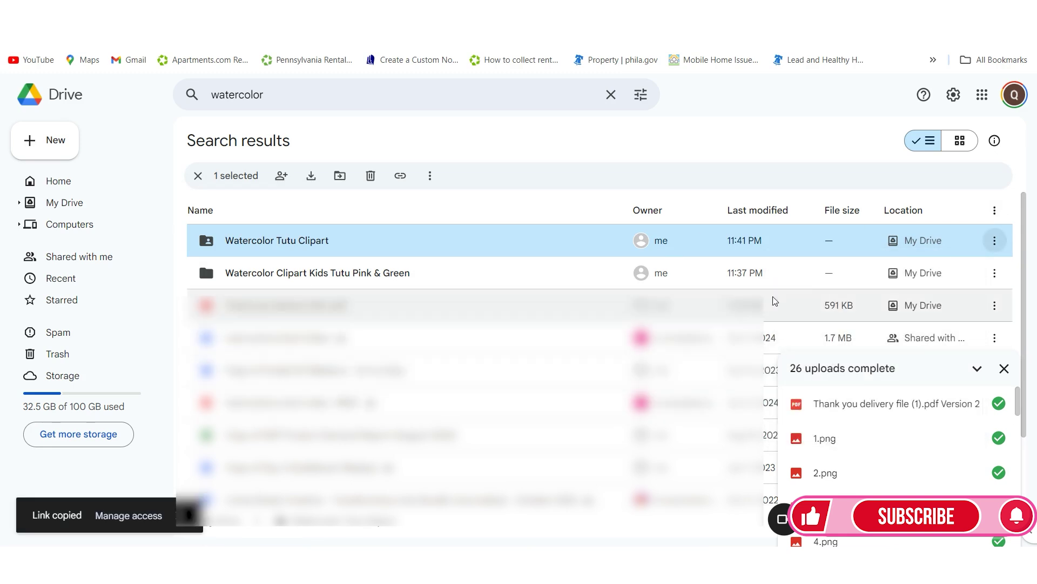
{"action": "left_click", "coordinate": [995, 240]}
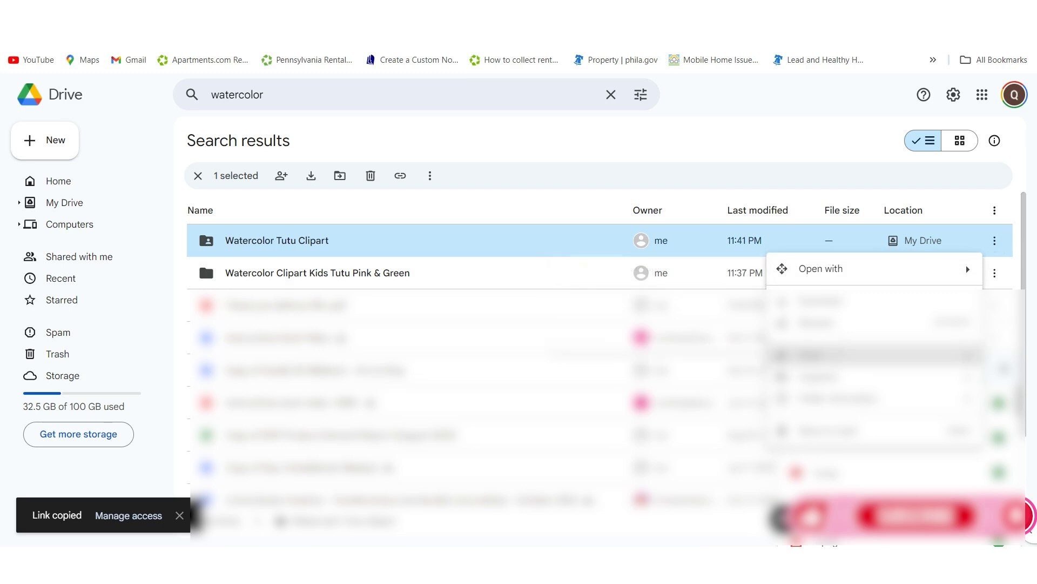
{"action": "mouse_move", "coordinate": [810, 355]}
{"action": "left_click", "coordinate": [599, 382]}
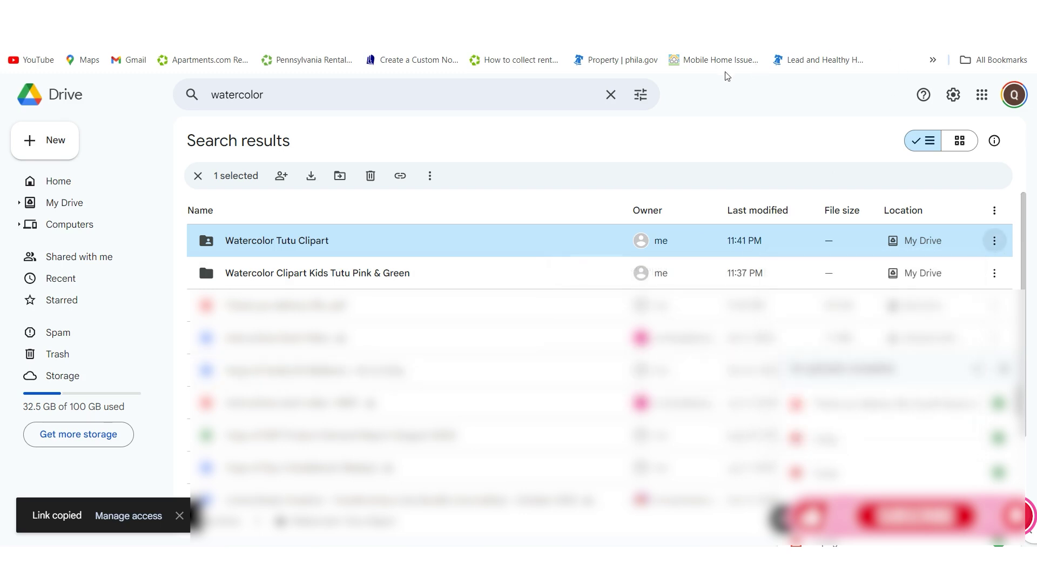
Switch to the Clipart Files Organized spreadsheet and replace the GDrive PNG link address in cell D3 with the copied folder link
{"action": "key", "text": "ctrl+Tab"}
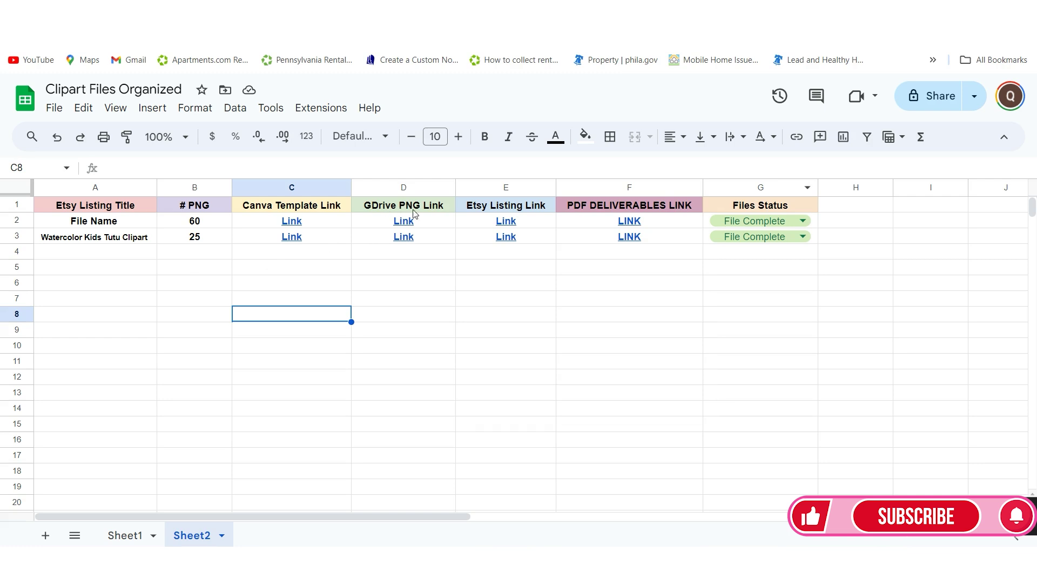
{"action": "left_click", "coordinate": [410, 241]}
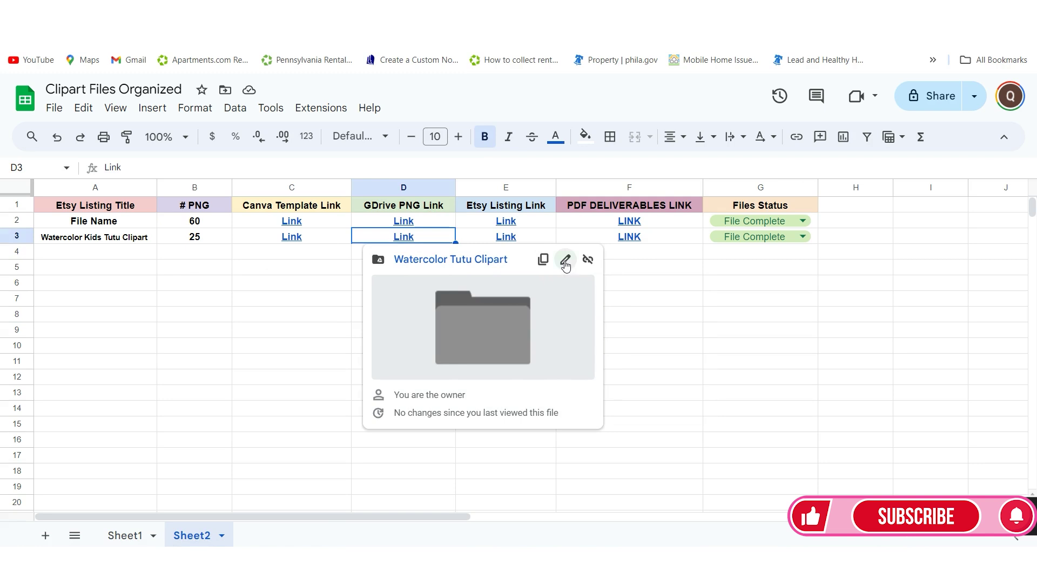
{"action": "left_click", "coordinate": [566, 262]}
{"action": "left_click_drag", "start_coordinate": [384, 302], "coordinate": [514, 305]}
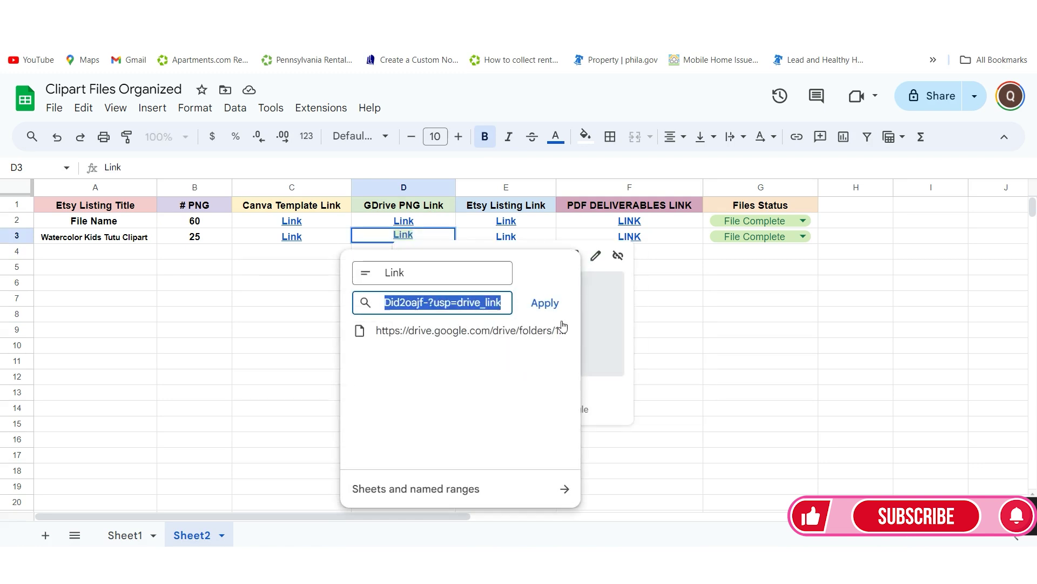
{"action": "key", "text": "BackSpace"}
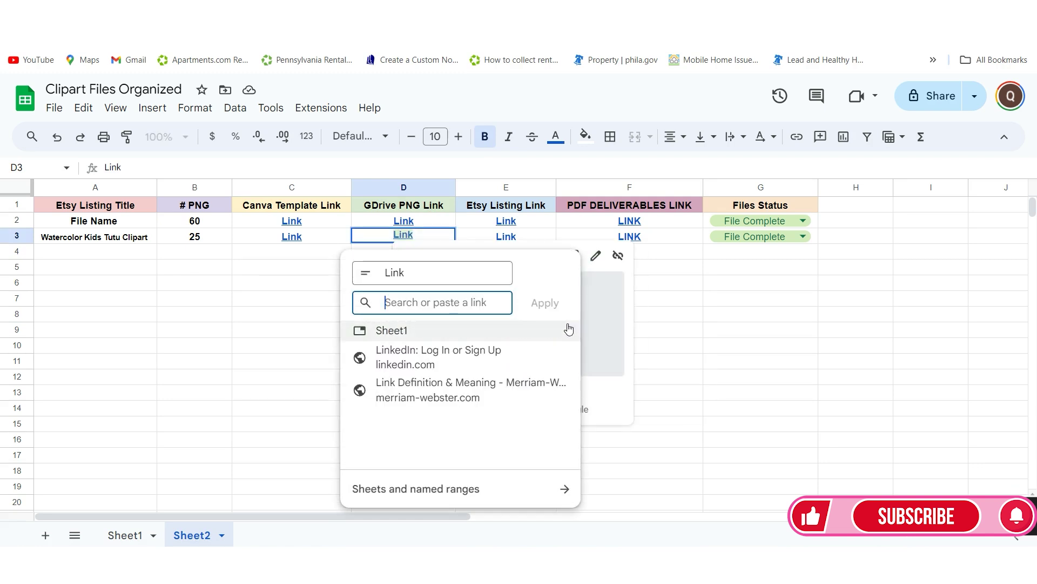
{"action": "key", "text": "ctrl+v"}
{"action": "left_click", "coordinate": [544, 303]}
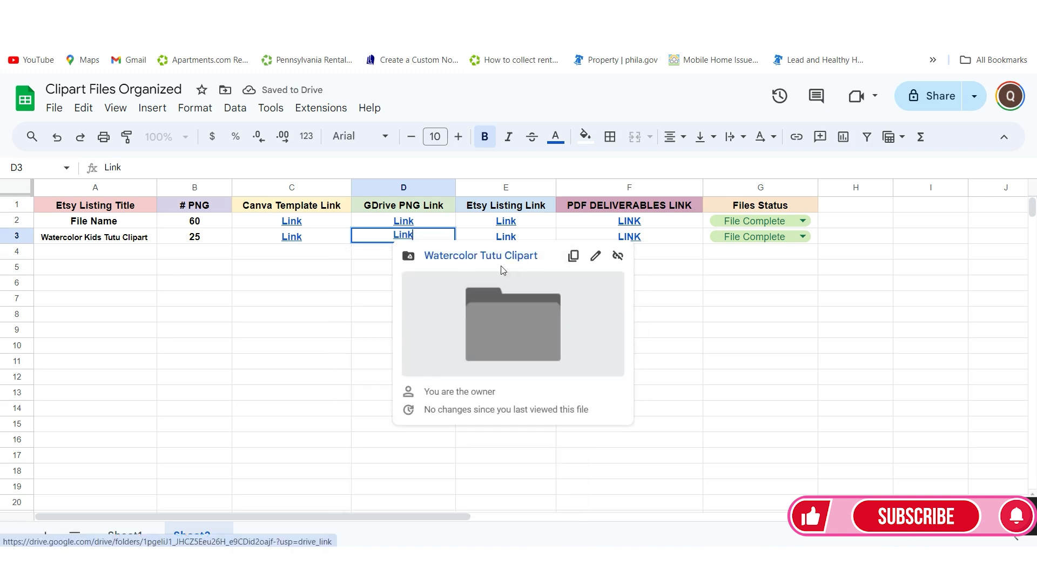
{"action": "left_click", "coordinate": [357, 303]}
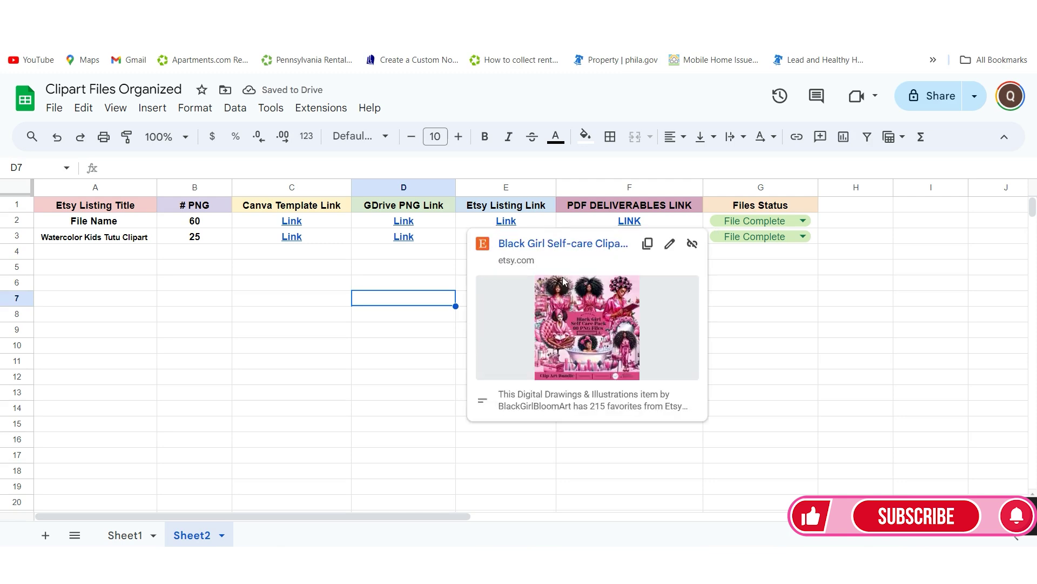
{"action": "left_click", "coordinate": [405, 348]}
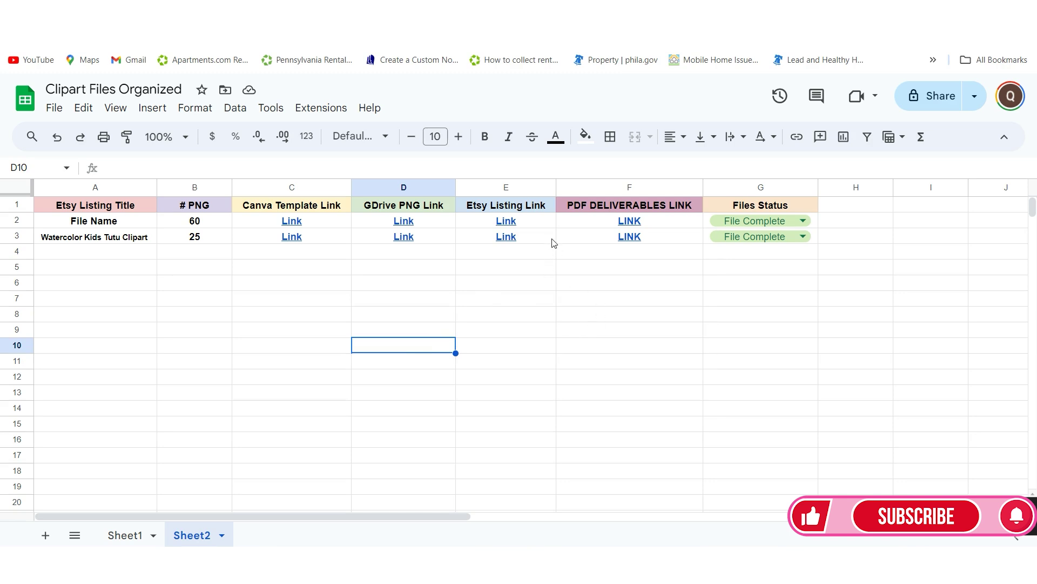
Switch to the Thank you delivery file design in Canva and look over its first page
{"action": "mouse_move", "coordinate": [551, 241]}
{"action": "left_click", "coordinate": [751, 349]}
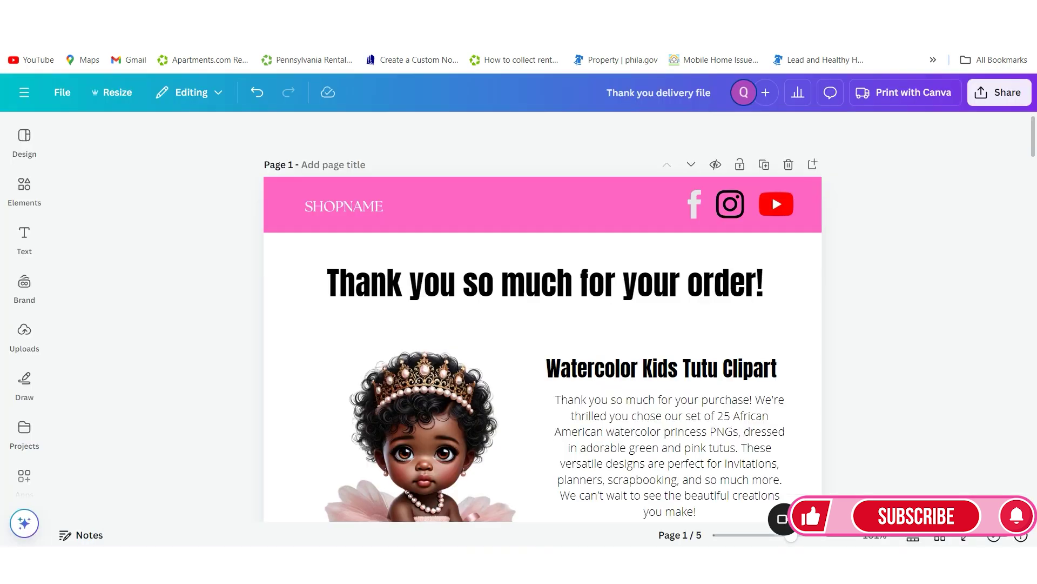
{"action": "scroll", "coordinate": [513, 362], "scroll_direction": "down", "scroll_amount": 4}
{"action": "scroll", "coordinate": [539, 439], "scroll_direction": "up", "scroll_amount": 3}
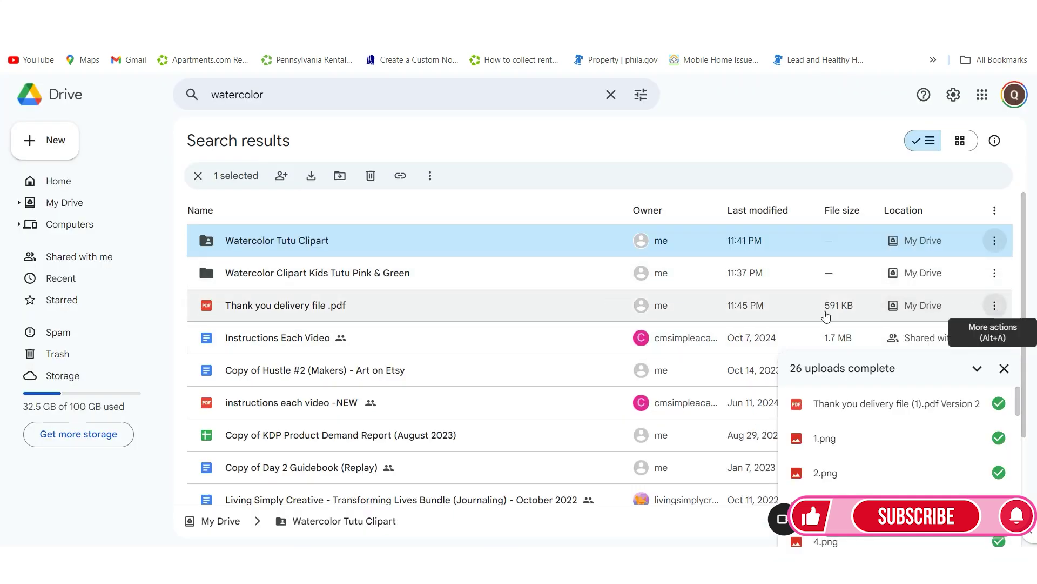
In Google Drive, set general access of "Thank you delivery file .pdf" to Anyone with the link and copy its link
{"action": "left_click", "coordinate": [996, 309]}
{"action": "left_click", "coordinate": [997, 308]}
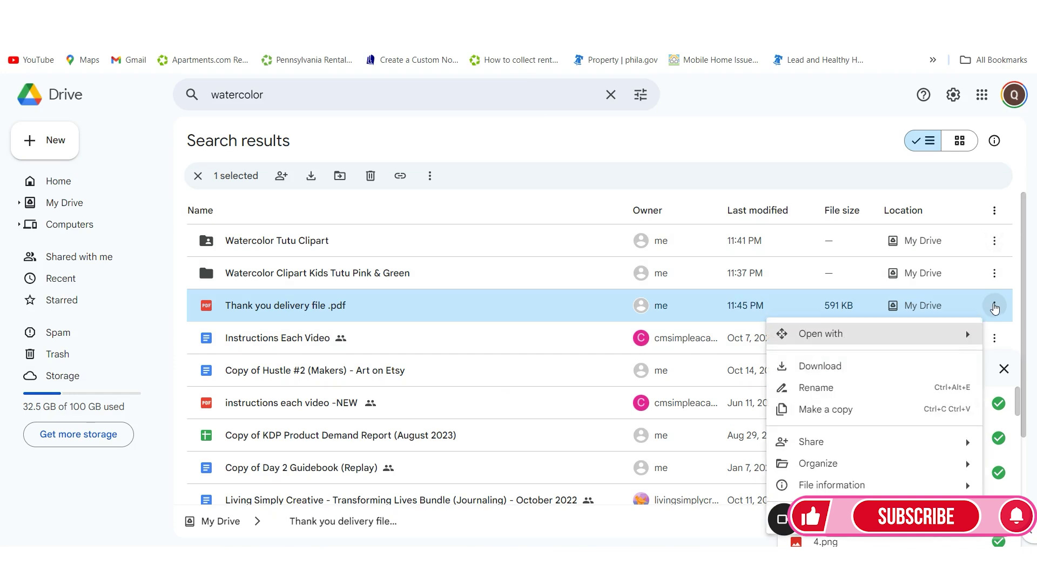
{"action": "mouse_move", "coordinate": [854, 441]}
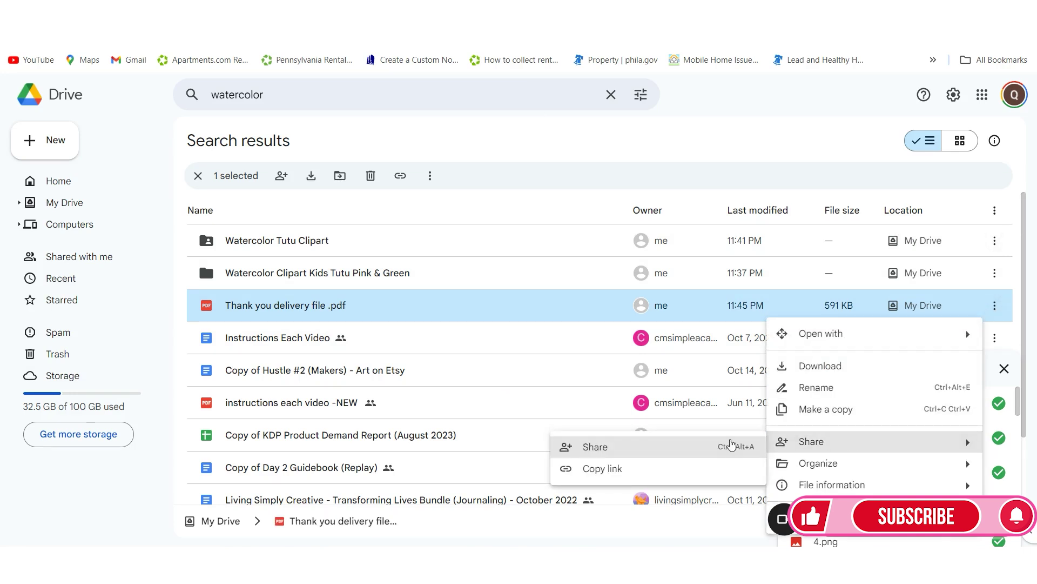
{"action": "left_click", "coordinate": [690, 448]}
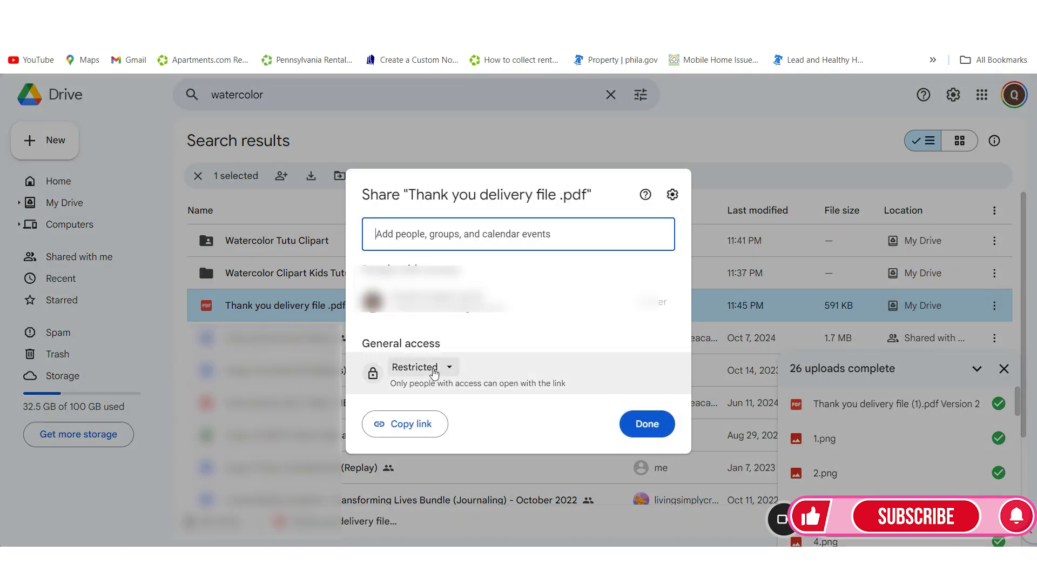
{"action": "left_click", "coordinate": [432, 369]}
{"action": "left_click", "coordinate": [470, 433]}
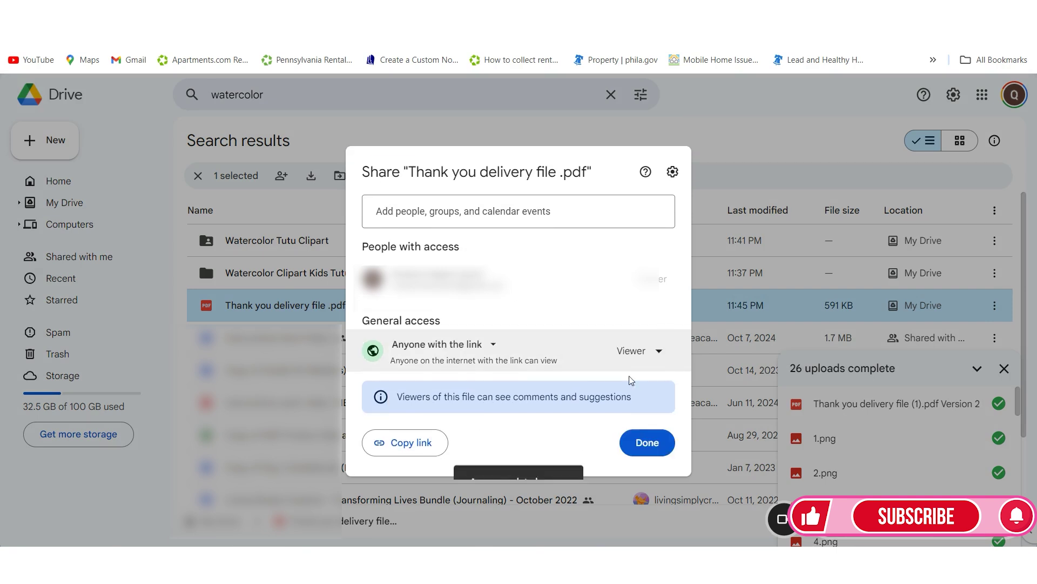
{"action": "left_click", "coordinate": [423, 447]}
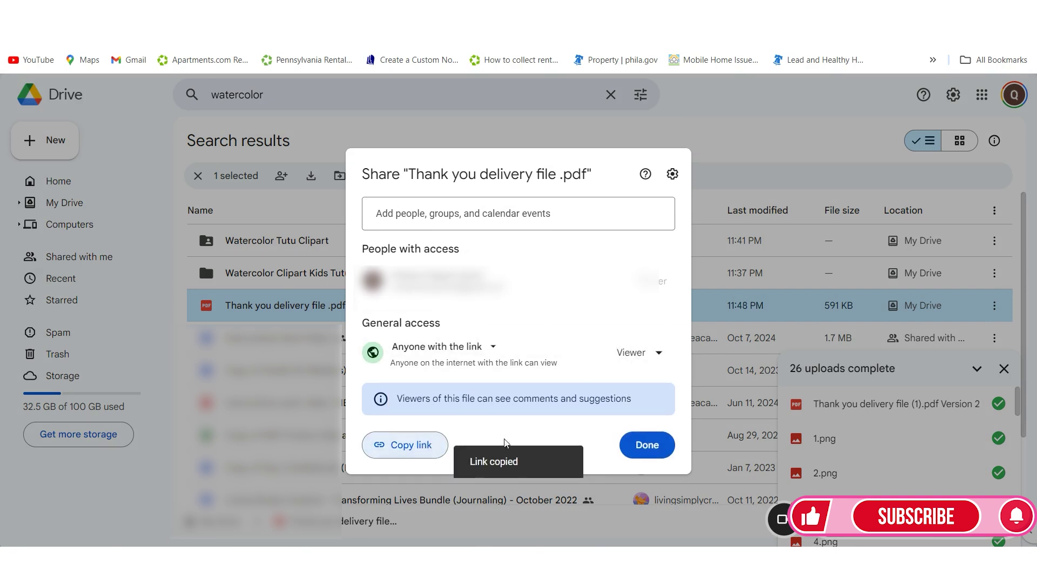
{"action": "left_click", "coordinate": [641, 447]}
Switch to the Clipart Files Organized spreadsheet and replace the PDF deliverables link address in cell F3 with the copied PDF link
{"action": "key", "text": "ctrl+Tab"}
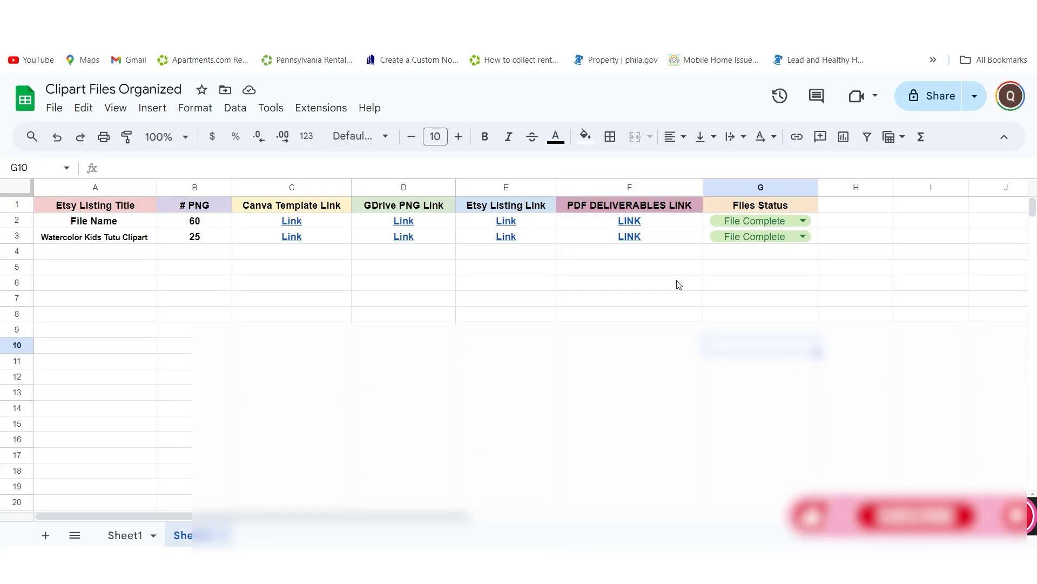
{"action": "mouse_move", "coordinate": [637, 245]}
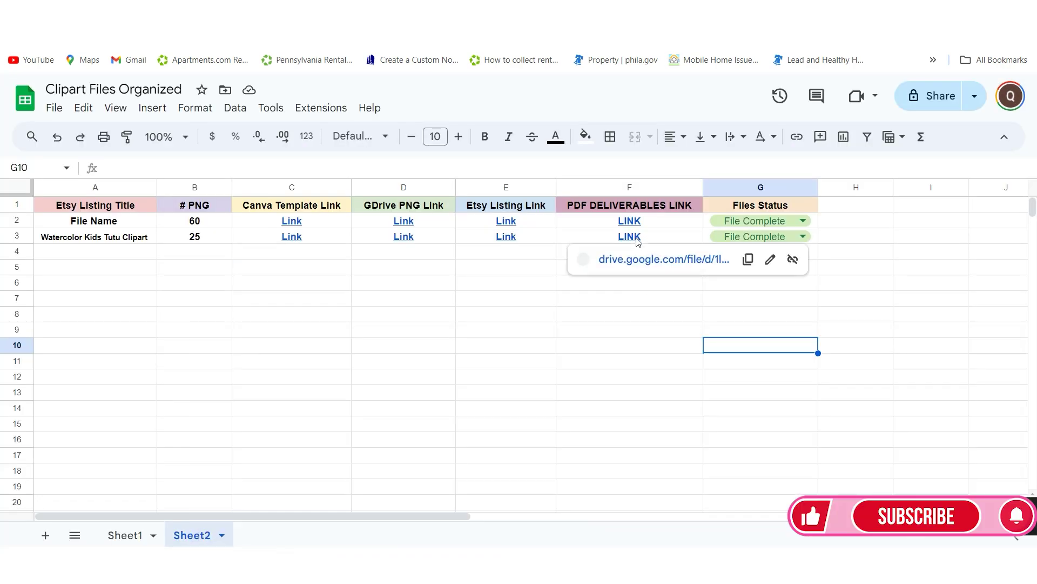
{"action": "left_click", "coordinate": [769, 266]}
{"action": "left_click", "coordinate": [658, 302]}
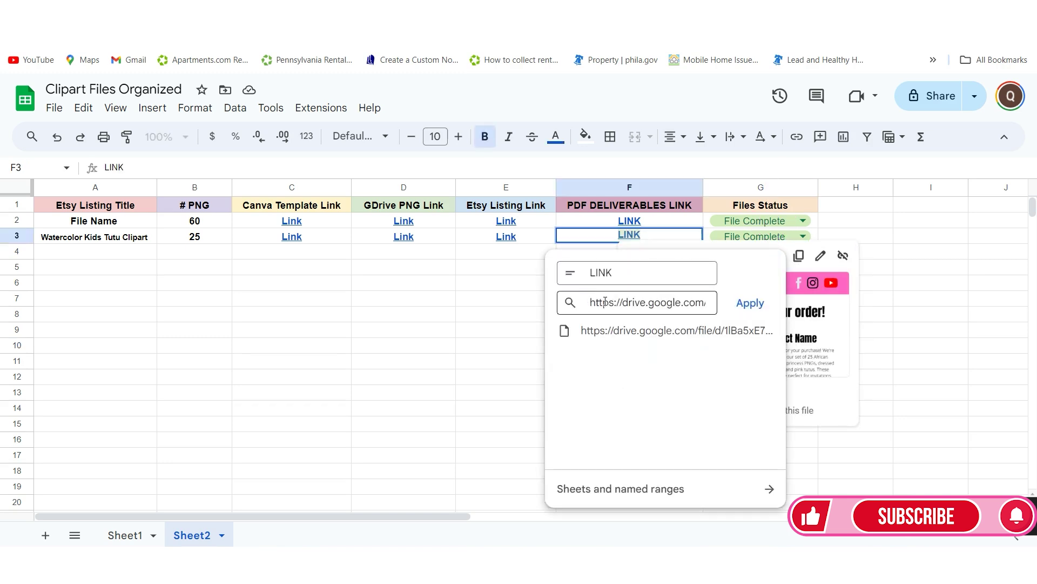
{"action": "key", "text": "ctrl+v"}
{"action": "left_click_drag", "start_coordinate": [705, 302], "coordinate": [551, 308]}
{"action": "key", "text": "BackSpace"}
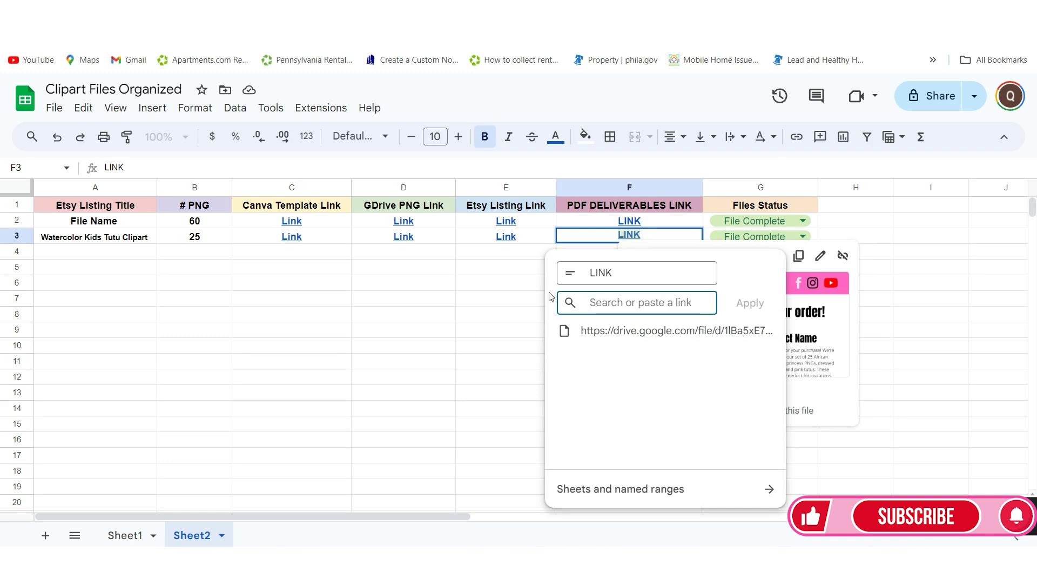
{"action": "key", "text": "ctrl+v"}
{"action": "left_click", "coordinate": [749, 302]}
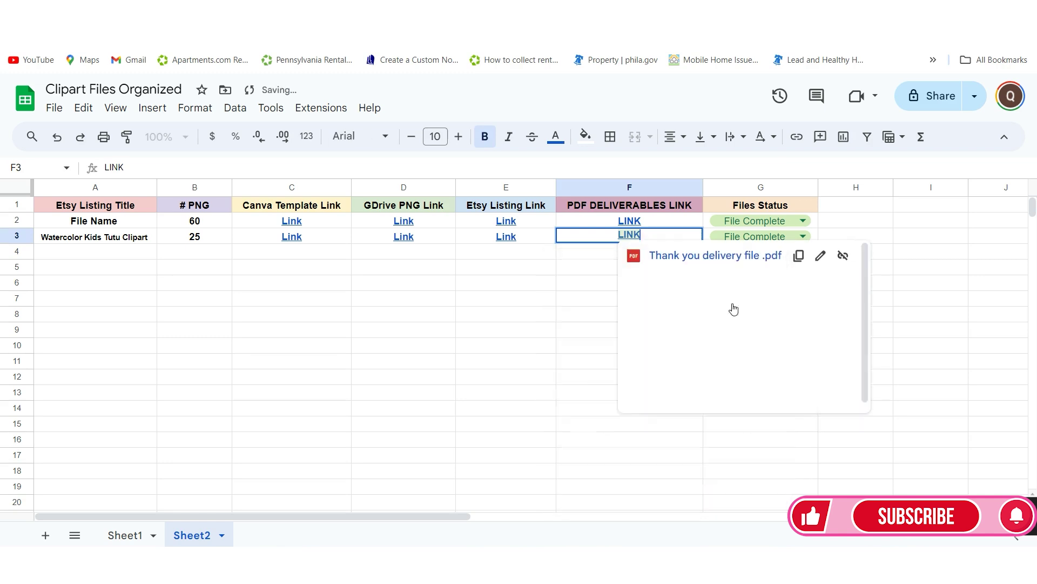
{"action": "left_click", "coordinate": [583, 331]}
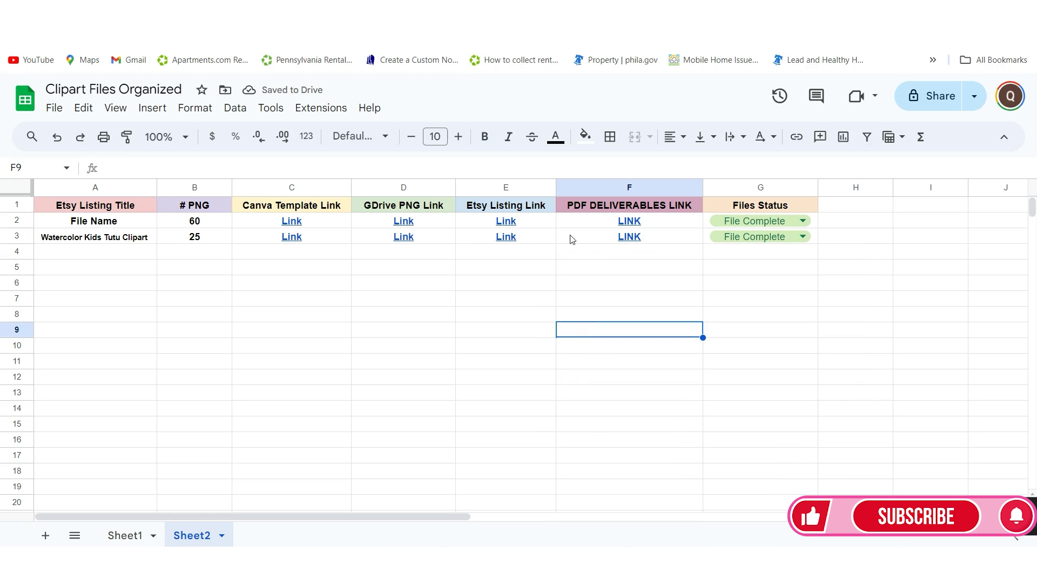
{"action": "mouse_move", "coordinate": [634, 246]}
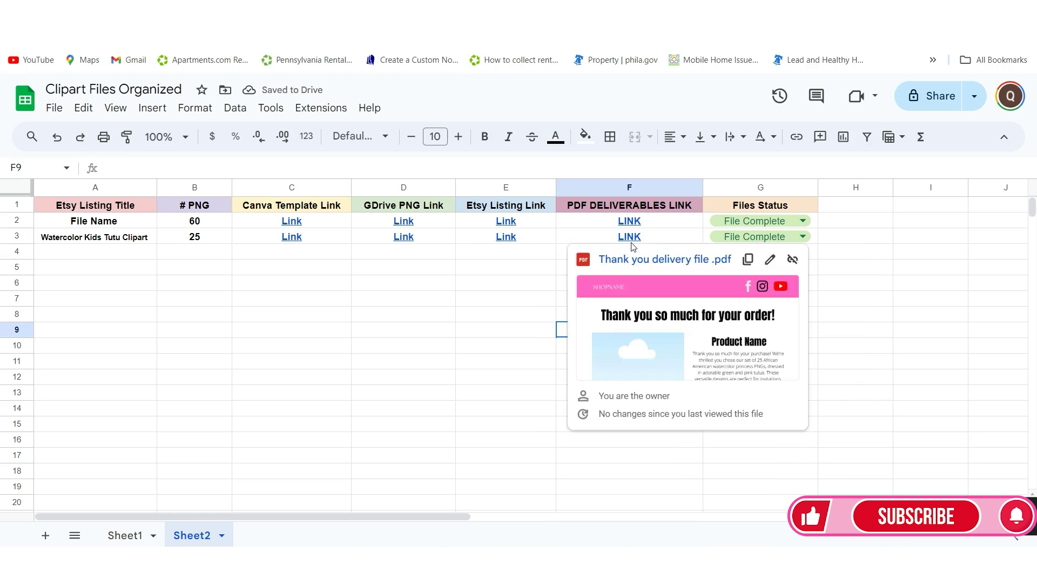
Change the Files Status in cell G3 to In Progress, set it back to File Complete and review the status options
{"action": "left_click", "coordinate": [787, 237]}
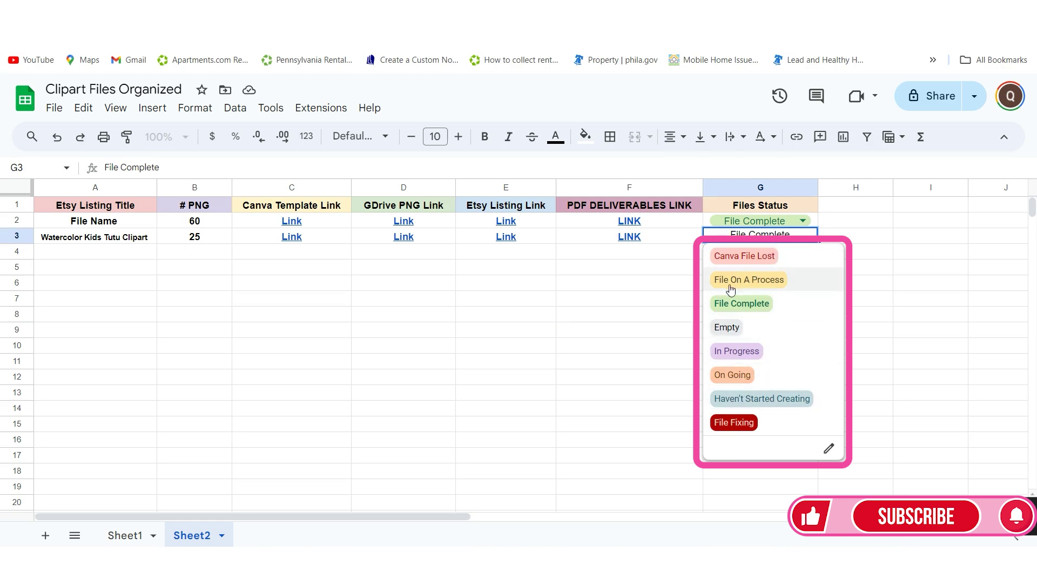
{"action": "left_click", "coordinate": [735, 351]}
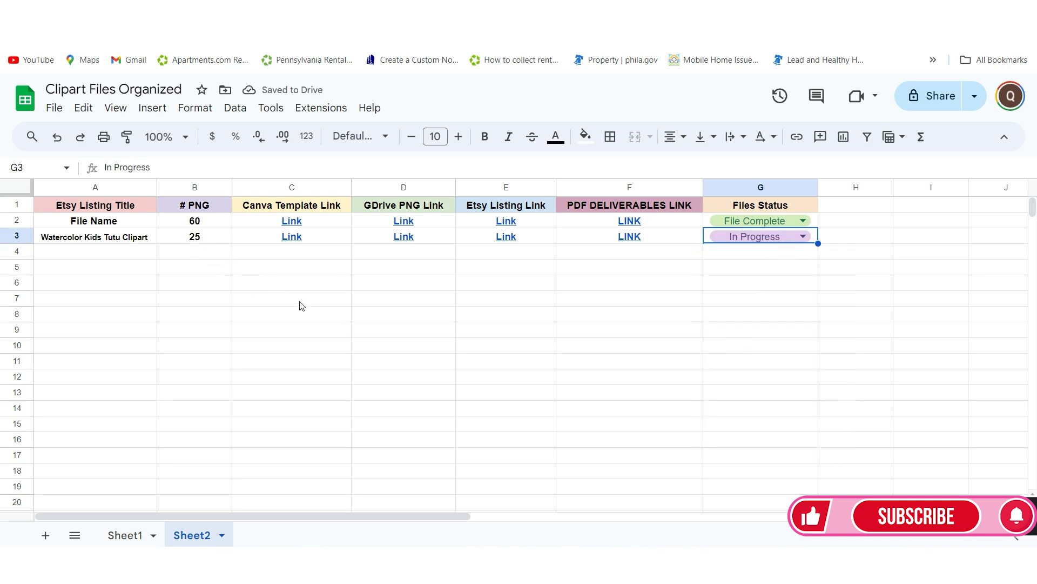
{"action": "left_click", "coordinate": [755, 242]}
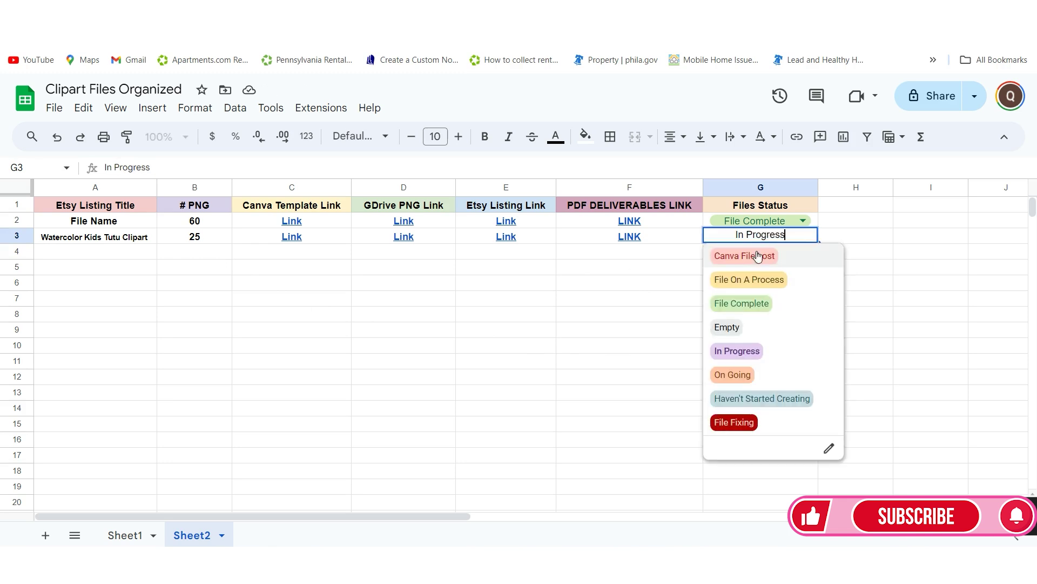
{"action": "left_click", "coordinate": [740, 305]}
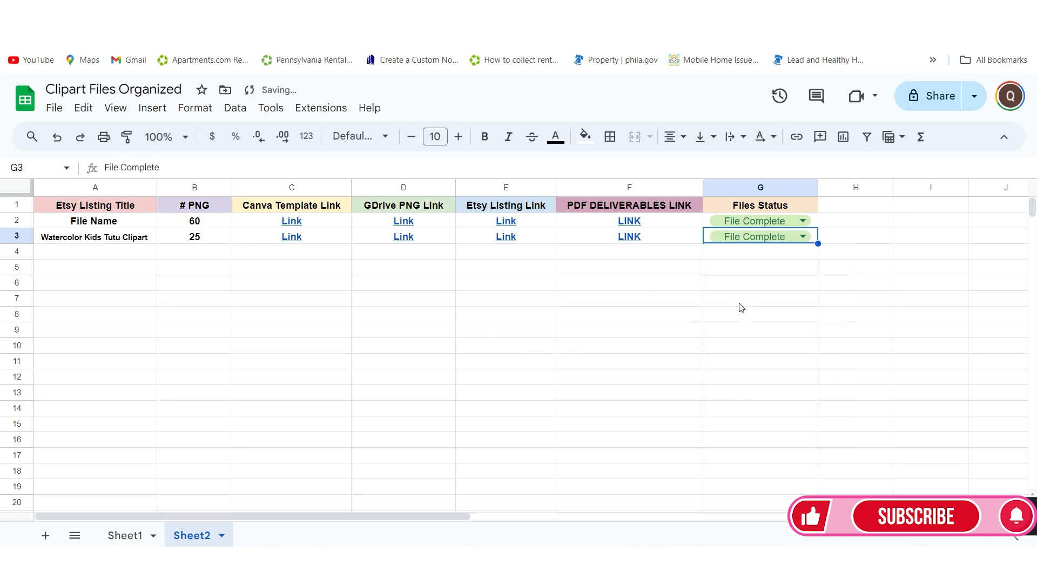
{"action": "left_click", "coordinate": [784, 241]}
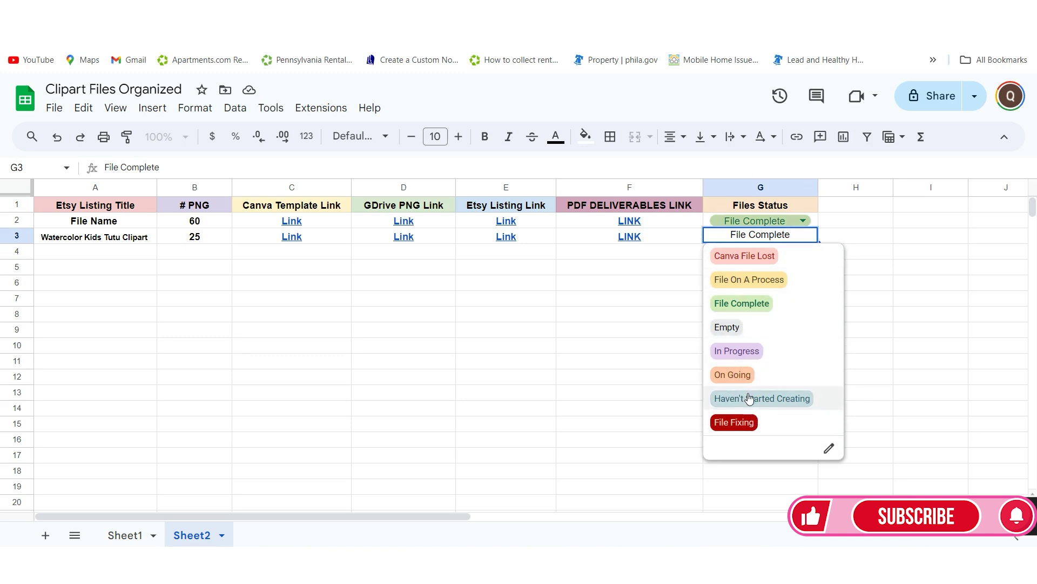
{"action": "left_click", "coordinate": [668, 287]}
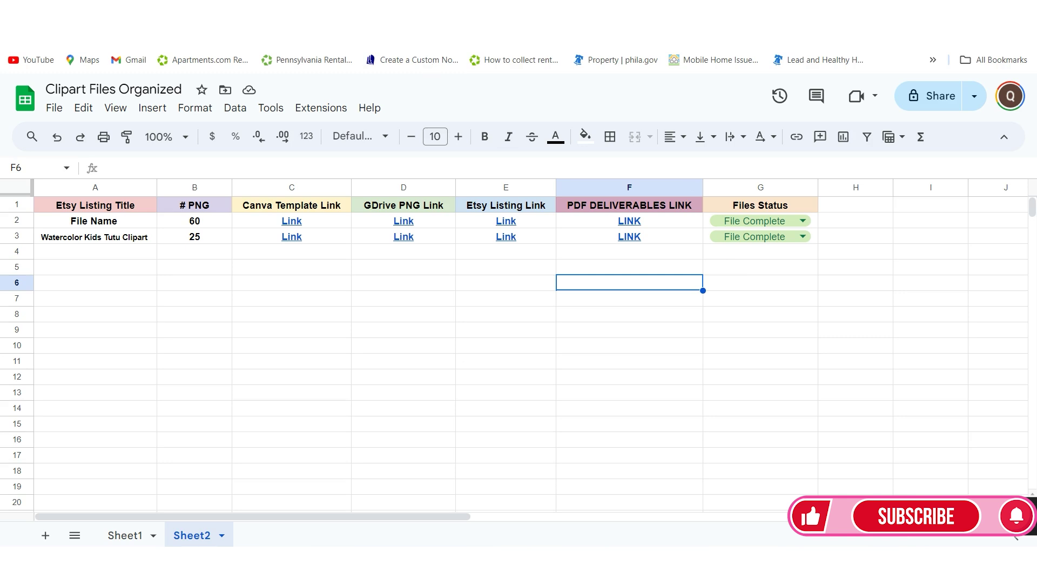
Return to the Thank you delivery file in Canva and examine page 1 at a smaller zoom level
{"action": "key", "text": "ctrl+Tab"}
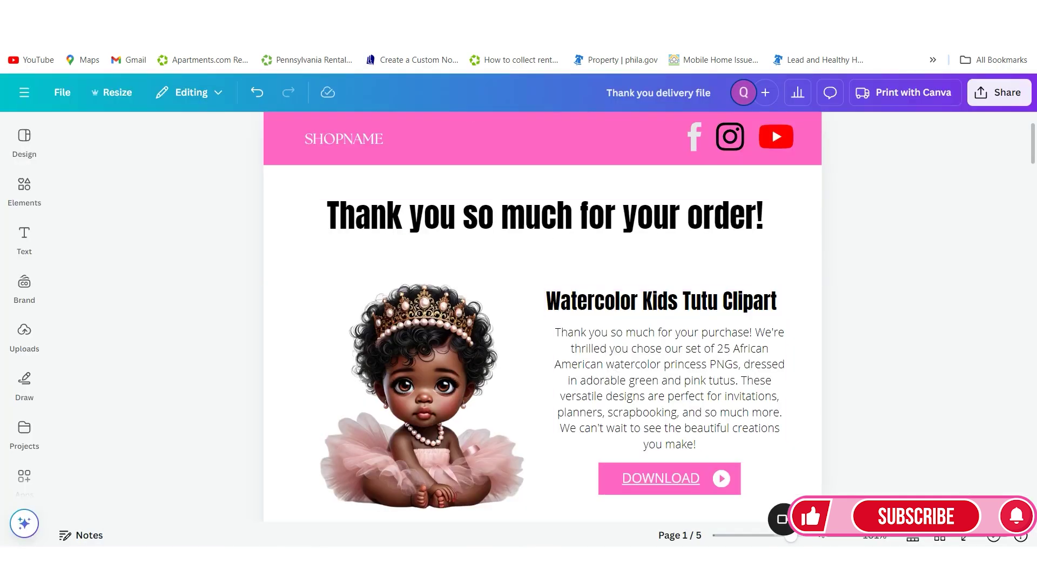
{"action": "left_click_drag", "start_coordinate": [791, 537], "coordinate": [777, 539]}
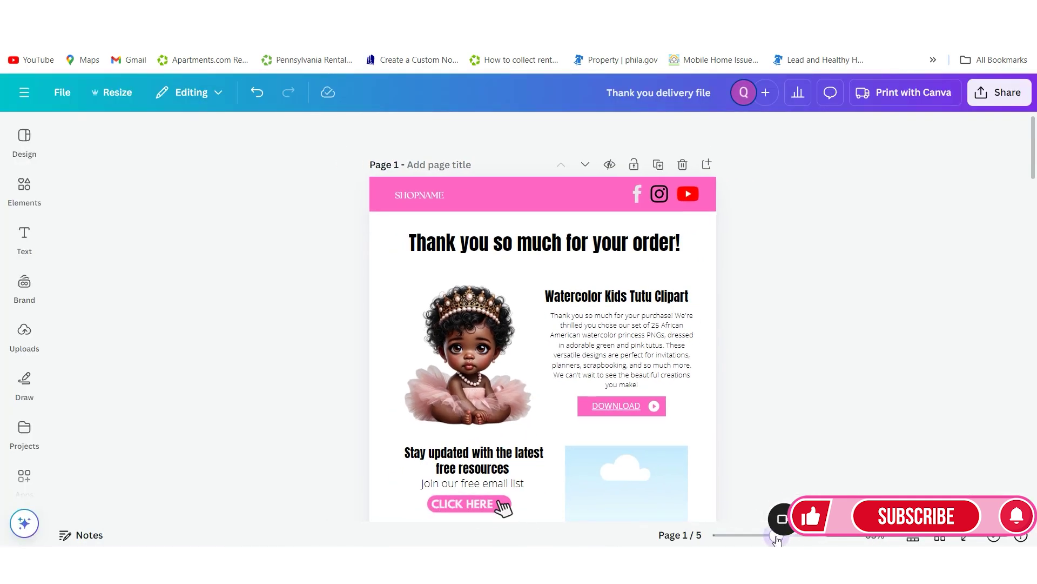
{"action": "scroll", "coordinate": [741, 396], "scroll_direction": "down", "scroll_amount": 3}
{"action": "scroll", "coordinate": [736, 408], "scroll_direction": "up", "scroll_amount": 2}
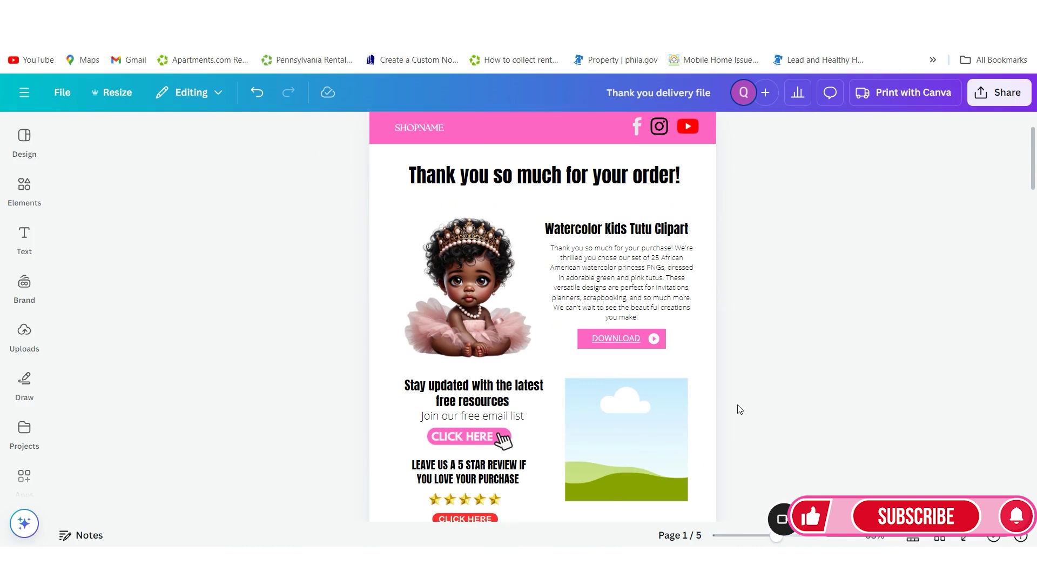
Present page 1 of the Thank you delivery file in full screen
{"action": "left_click", "coordinate": [708, 364]}
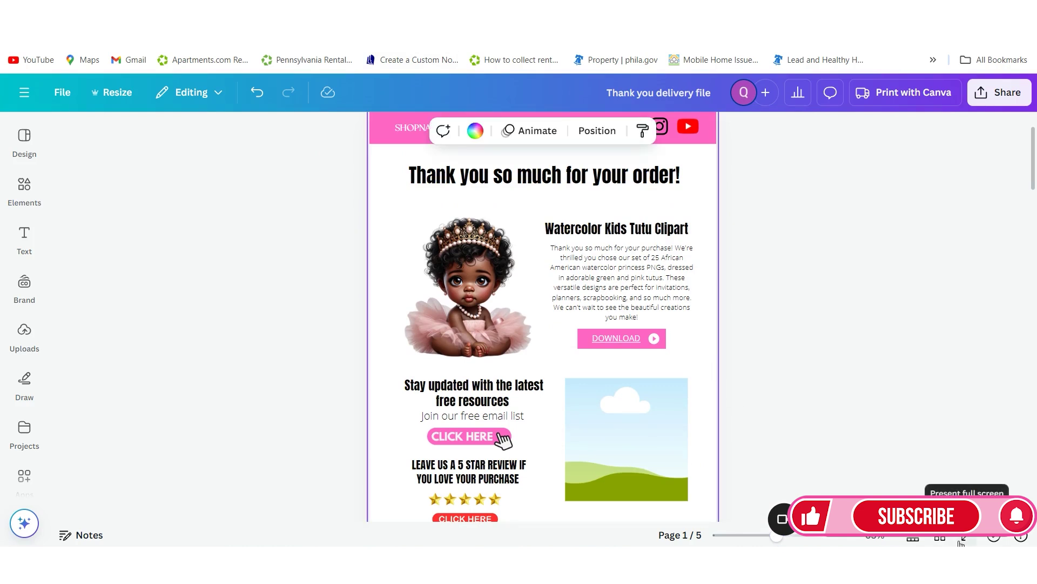
{"action": "key", "text": "ctrl+alt+p"}
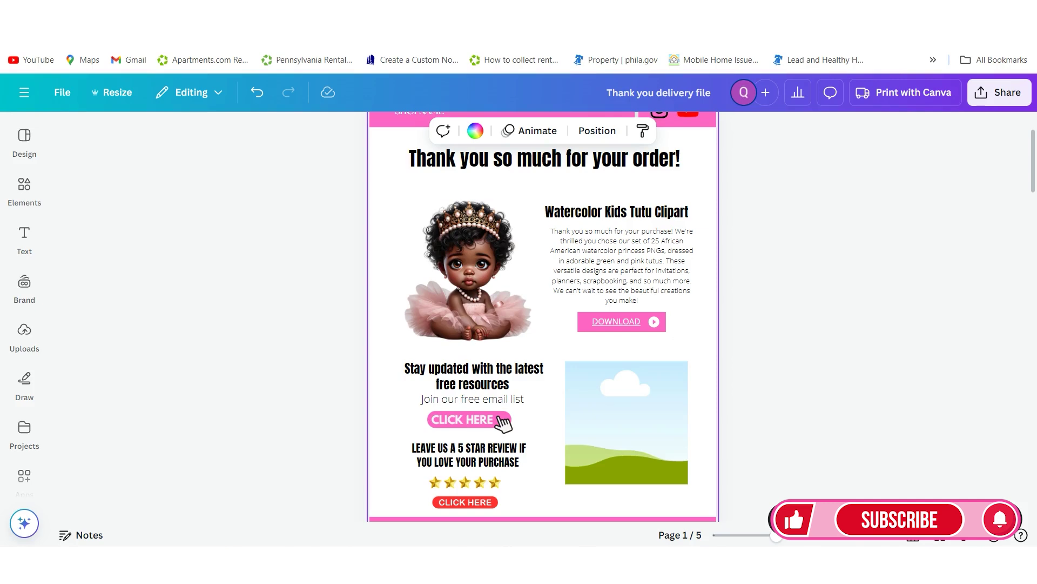
Switch to File Explorer and open the "Thank you delivery file (1)" PDF from the Downloads folder
{"action": "key", "text": "alt+Tab"}
{"action": "left_click", "coordinate": [232, 358]}
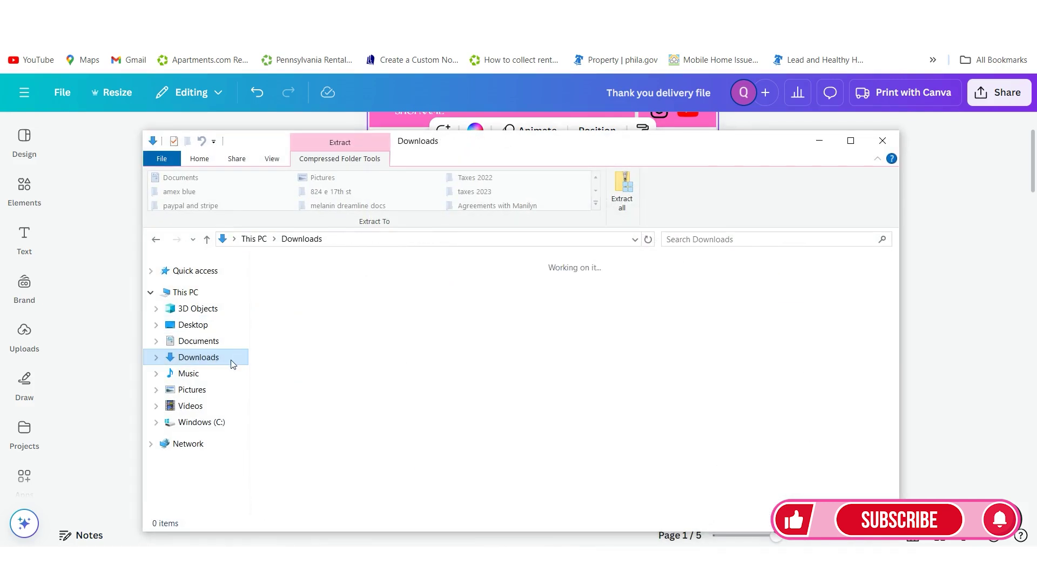
{"action": "left_click", "coordinate": [287, 340]}
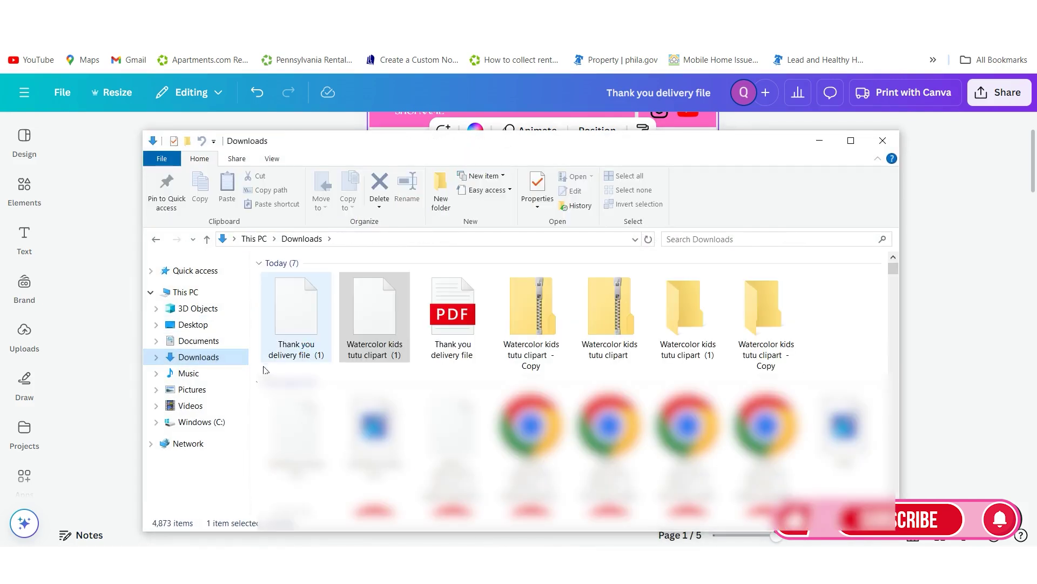
{"action": "double_click", "coordinate": [296, 324]}
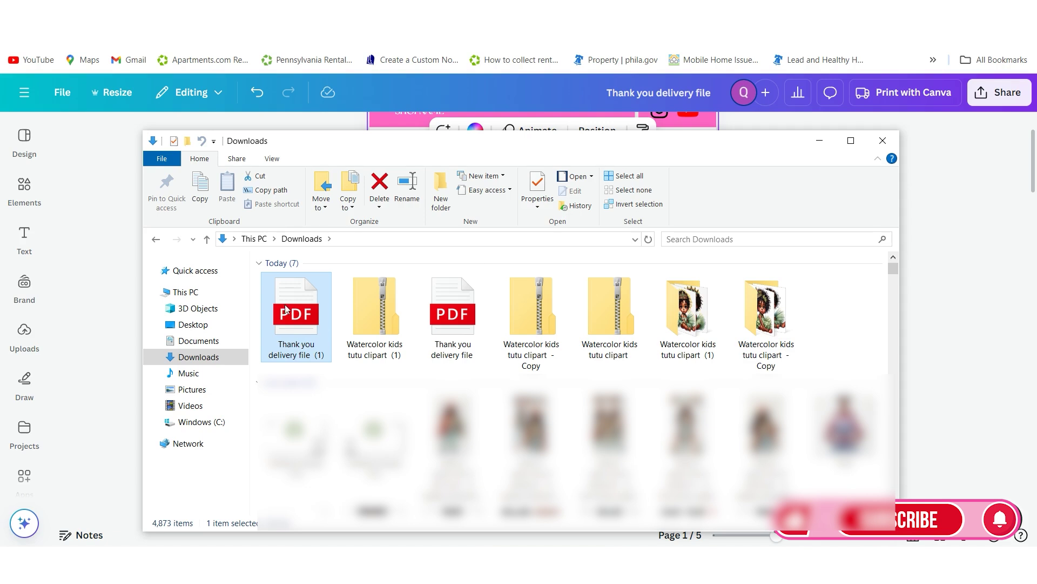
{"action": "double_click", "coordinate": [305, 330]}
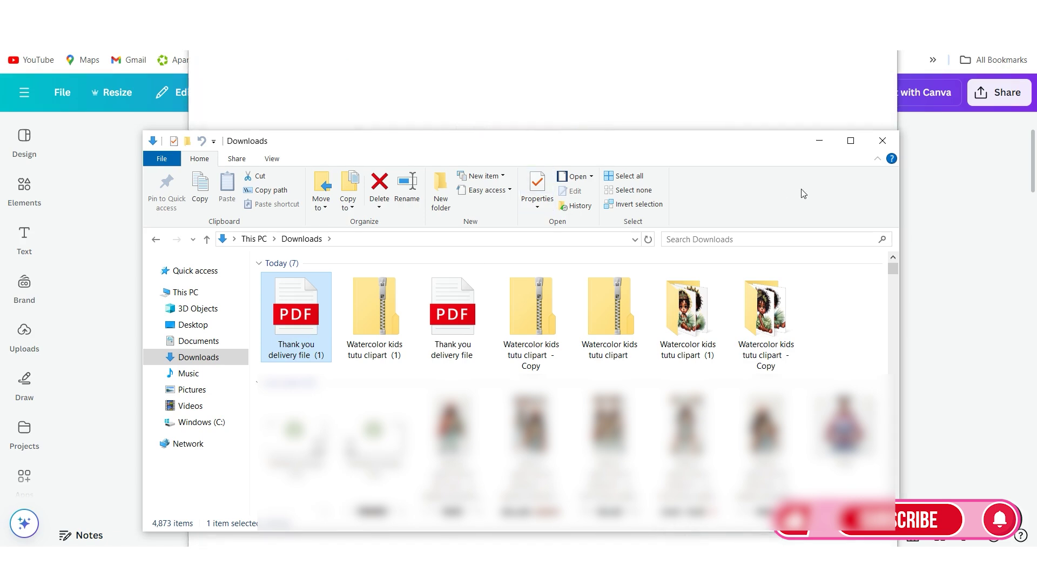
{"action": "left_click", "coordinate": [821, 142]}
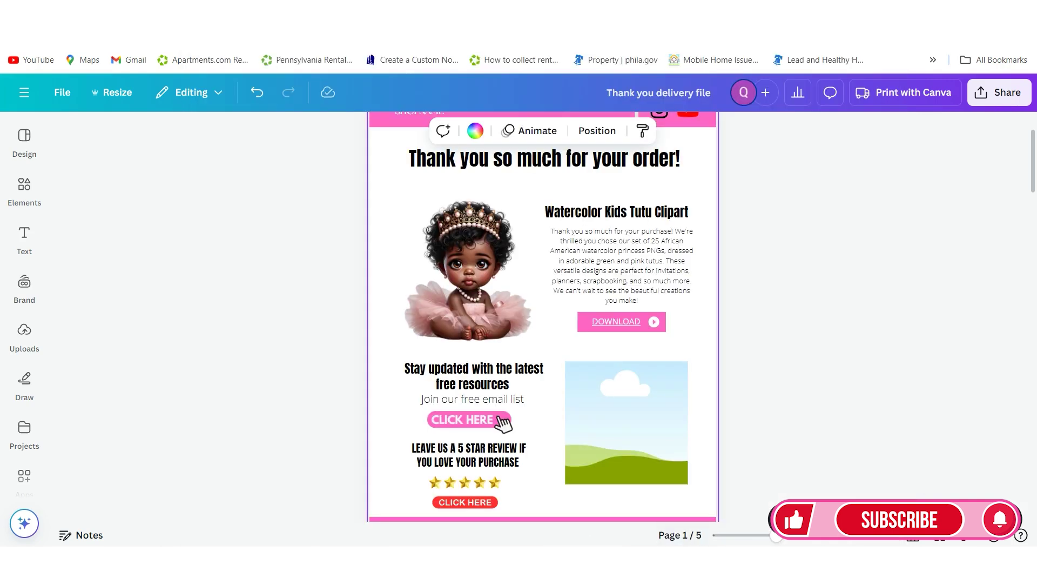
Examine the opened delivery PDF from its thank-you heading through the download and review sections to the website footer
{"action": "mouse_move", "coordinate": [545, 562]}
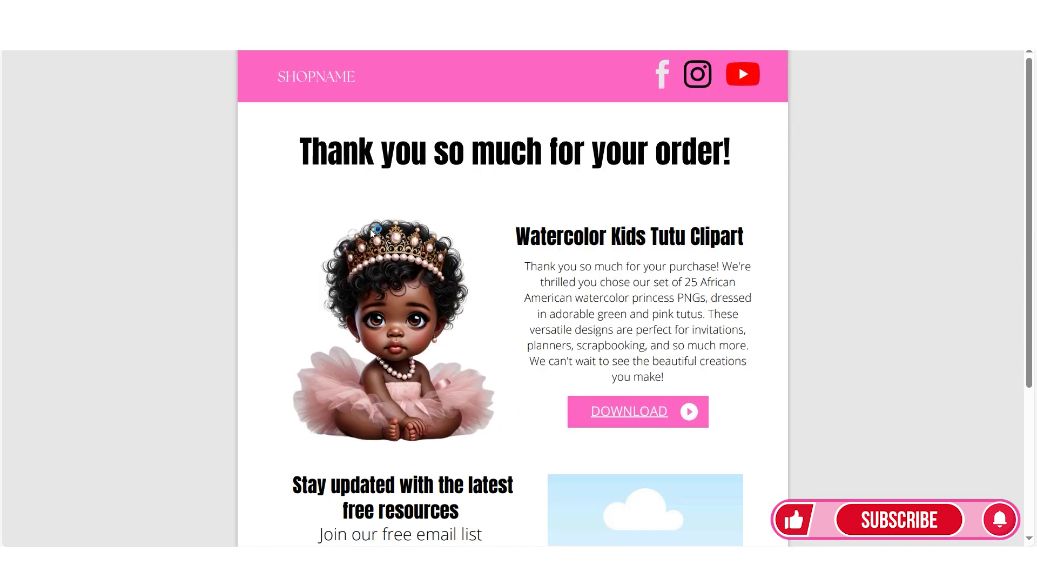
{"action": "scroll", "coordinate": [424, 281], "scroll_direction": "down", "scroll_amount": 3}
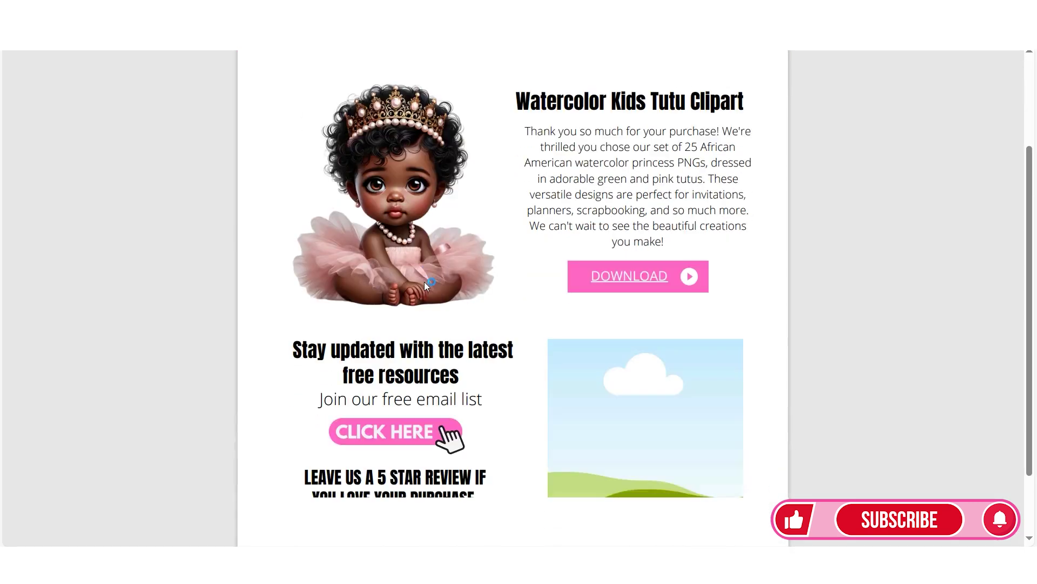
{"action": "scroll", "coordinate": [424, 281], "scroll_direction": "up", "scroll_amount": 1}
{"action": "scroll", "coordinate": [424, 282], "scroll_direction": "up", "scroll_amount": 2}
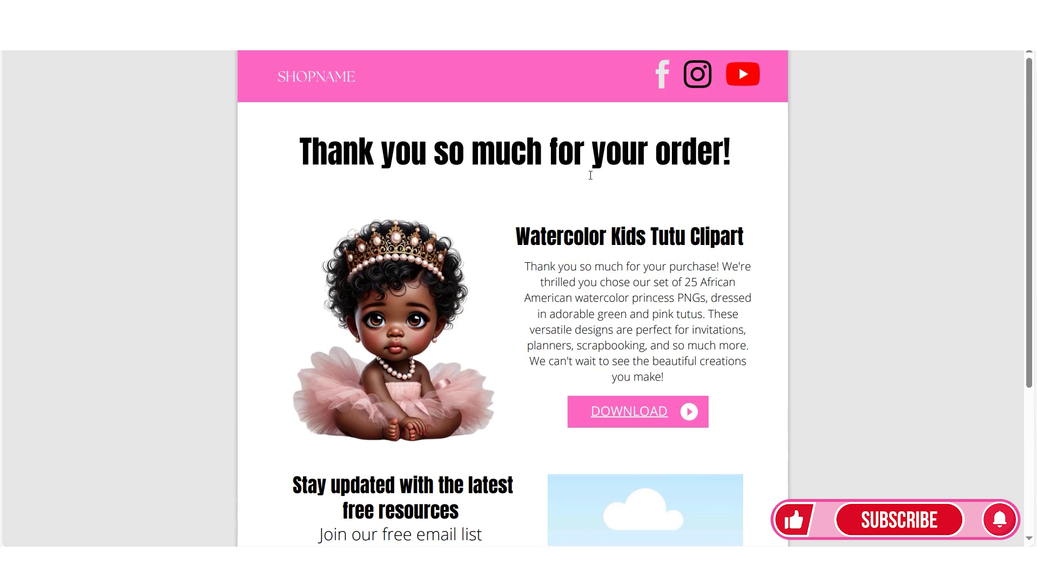
{"action": "scroll", "coordinate": [559, 273], "scroll_direction": "down", "scroll_amount": 3}
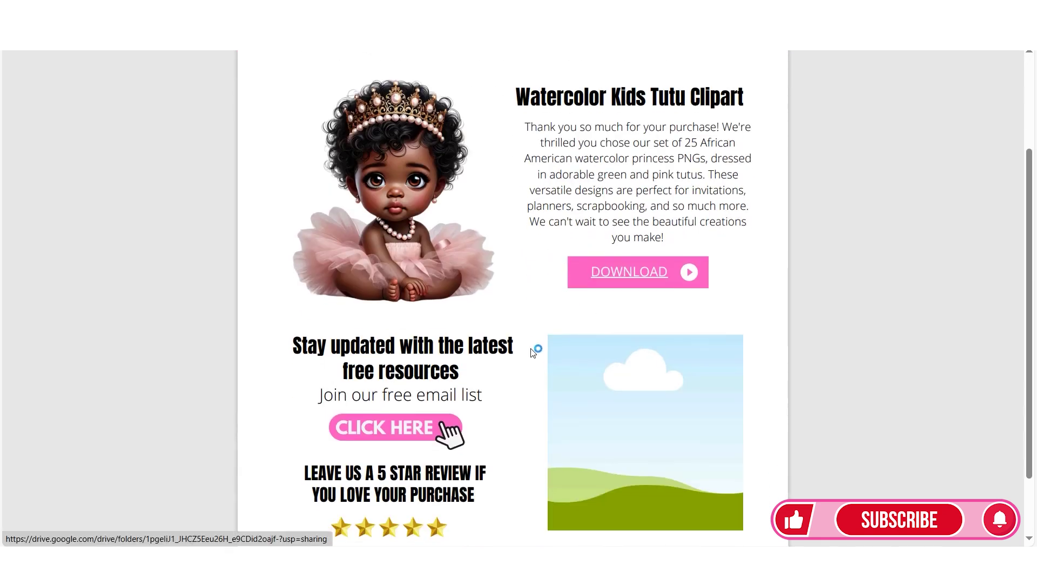
{"action": "scroll", "coordinate": [535, 351], "scroll_direction": "down", "scroll_amount": 2}
{"action": "scroll", "coordinate": [535, 354], "scroll_direction": "up", "scroll_amount": 5}
{"action": "scroll", "coordinate": [546, 359], "scroll_direction": "down", "scroll_amount": 1}
{"action": "scroll", "coordinate": [546, 359], "scroll_direction": "down", "scroll_amount": 3}
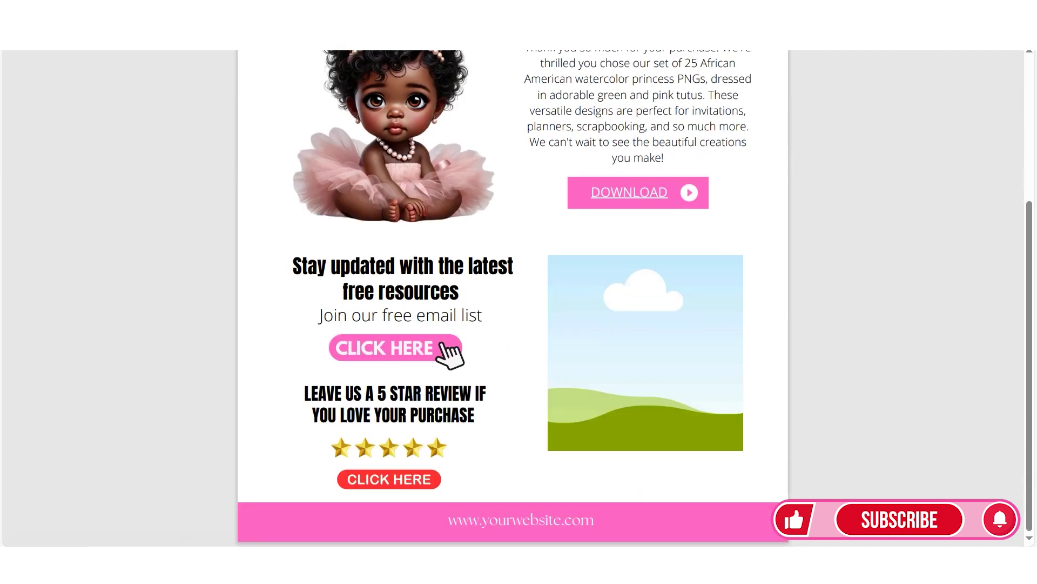
Follow the PDF's DOWNLOAD link and look through the PNG files in the Watercolor Tutu Clipart folder in Google Drive
{"action": "scroll", "coordinate": [625, 184], "scroll_direction": "up", "scroll_amount": 1}
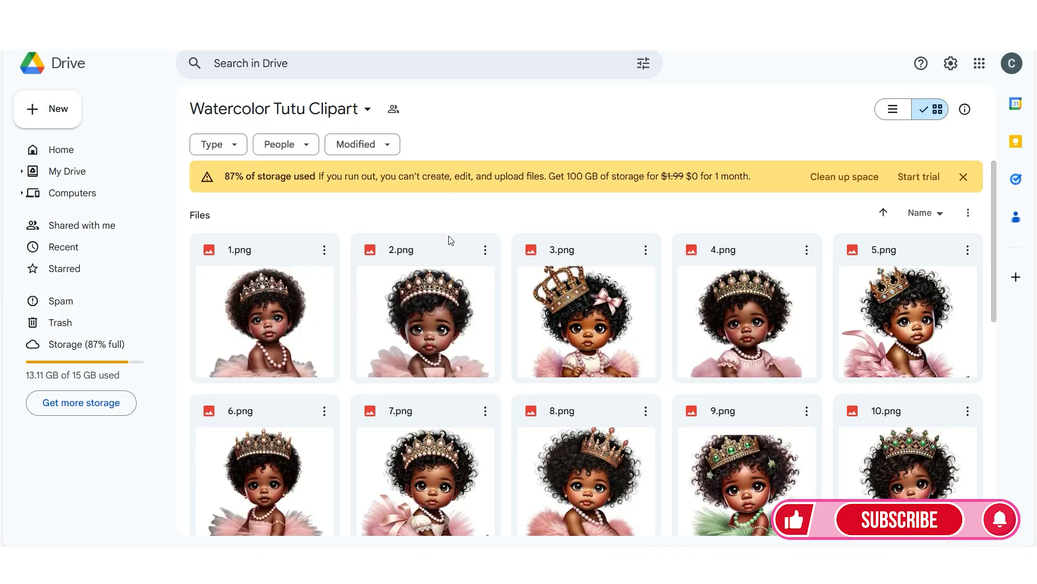
{"action": "scroll", "coordinate": [506, 278], "scroll_direction": "down", "scroll_amount": 5}
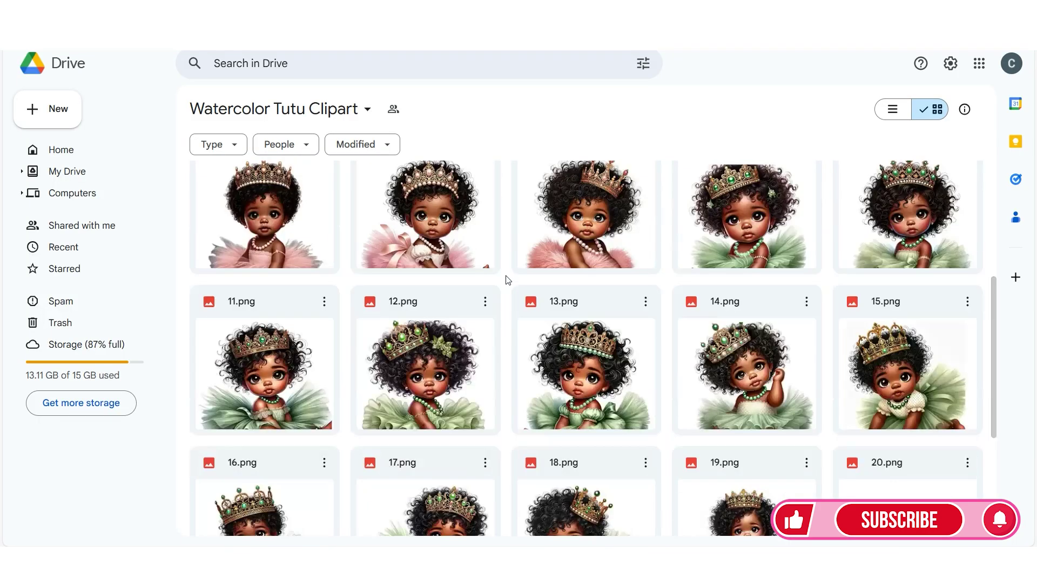
{"action": "scroll", "coordinate": [505, 278], "scroll_direction": "up", "scroll_amount": 5}
{"action": "scroll", "coordinate": [506, 278], "scroll_direction": "down", "scroll_amount": 8}
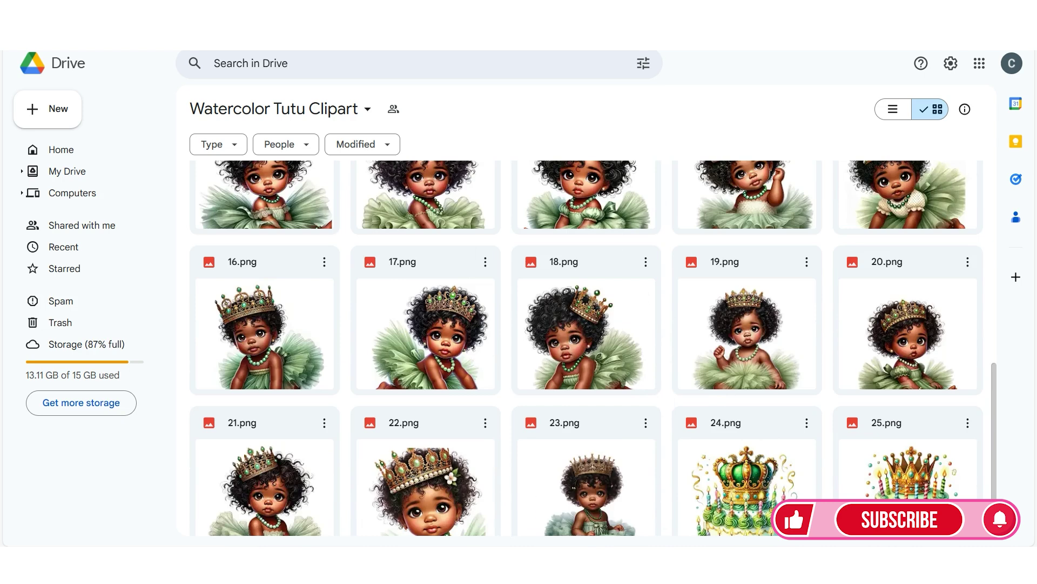
{"action": "scroll", "coordinate": [586, 346], "scroll_direction": "up", "scroll_amount": 10}
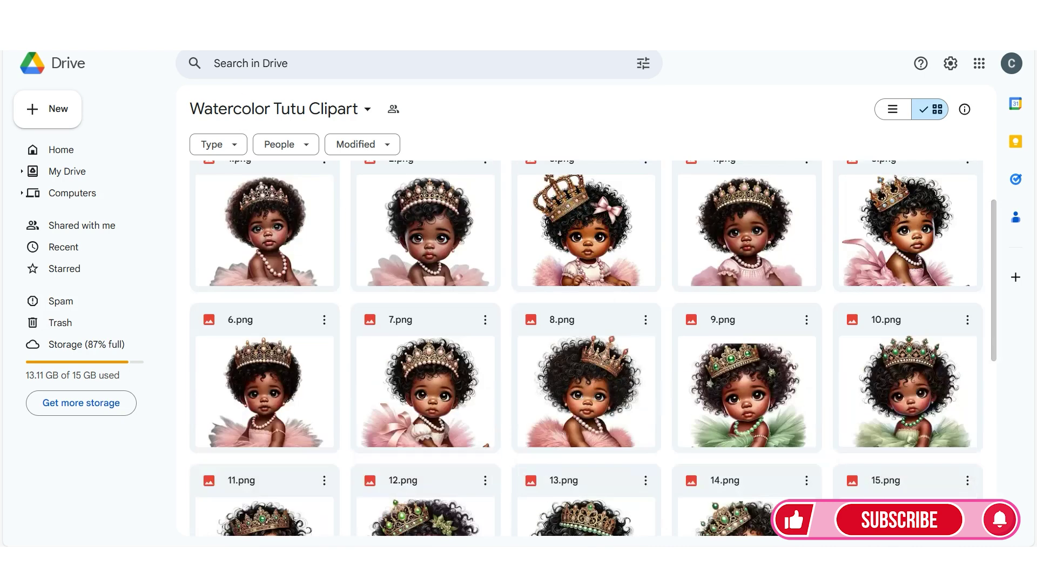
Switch back to the Thank you delivery file in Canva and deselect the page
{"action": "mouse_move", "coordinate": [546, 562]}
{"action": "left_click", "coordinate": [516, 506]}
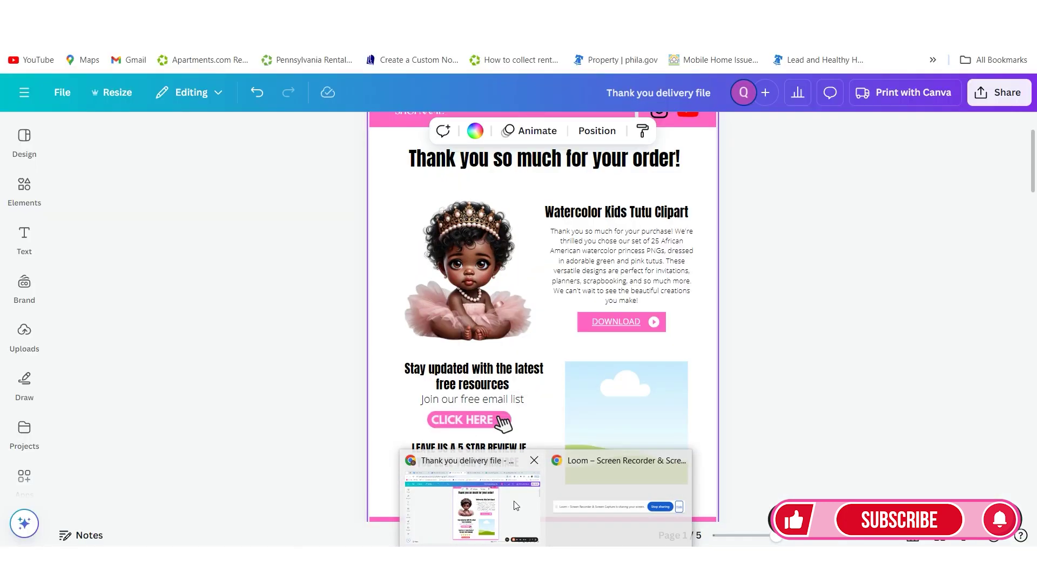
{"action": "left_click", "coordinate": [812, 263]}
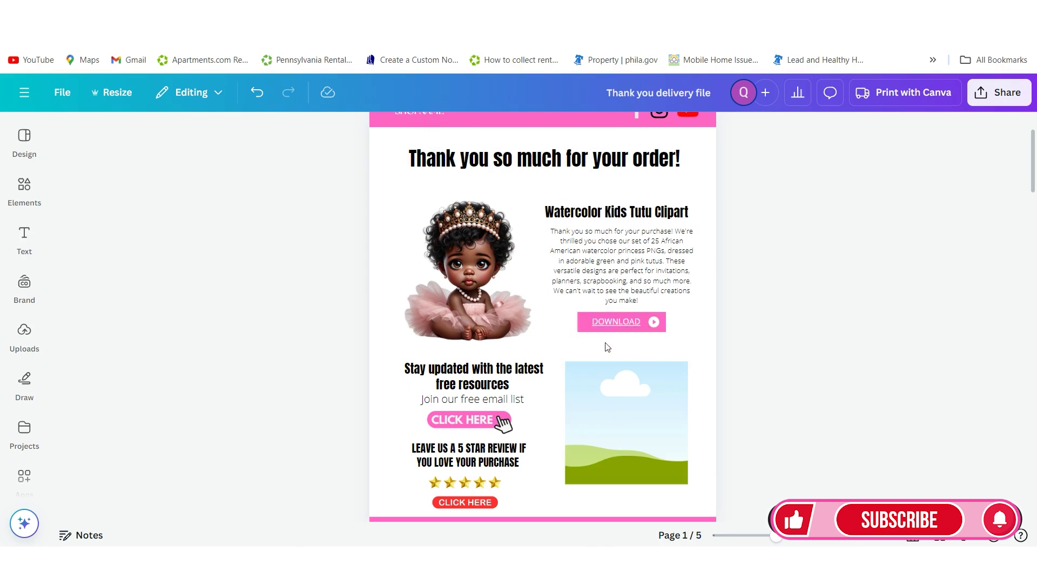
Switch to the delivery PDF, review its download link, email list and review sections, and return to the Canva design
{"action": "key", "text": "alt+Tab"}
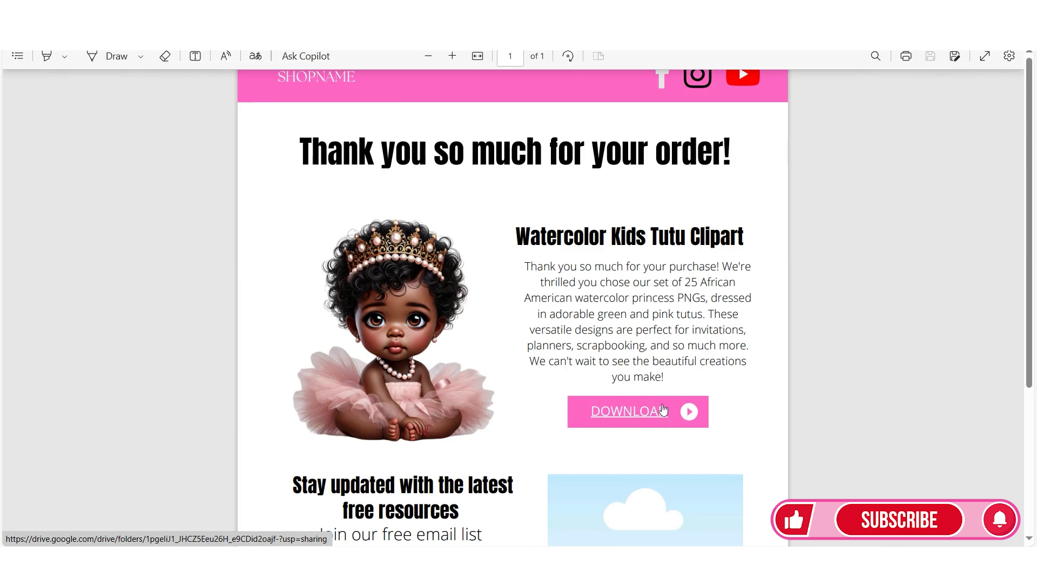
{"action": "scroll", "coordinate": [444, 425], "scroll_direction": "down", "scroll_amount": 4}
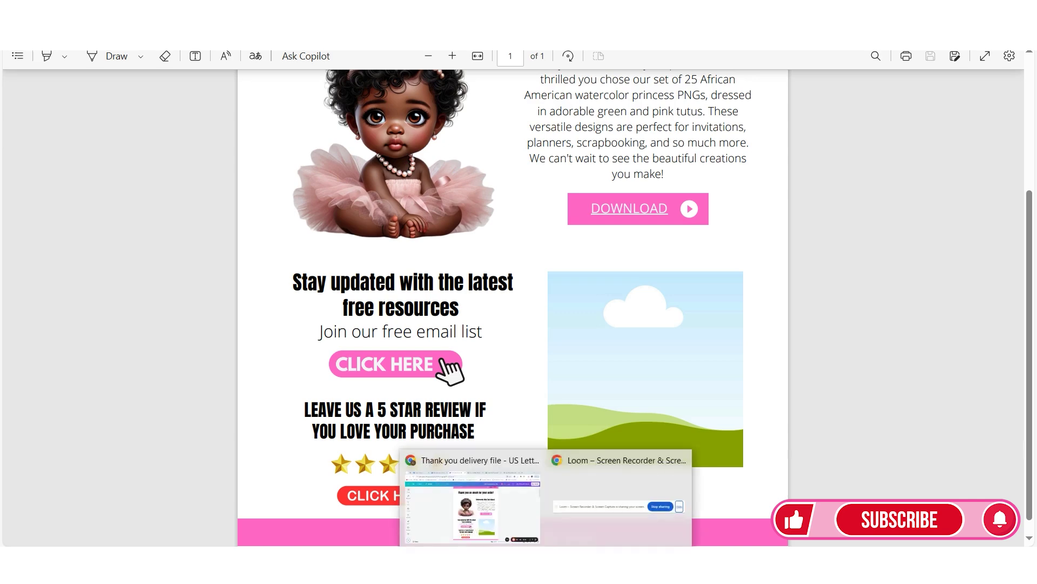
{"action": "left_click", "coordinate": [481, 486]}
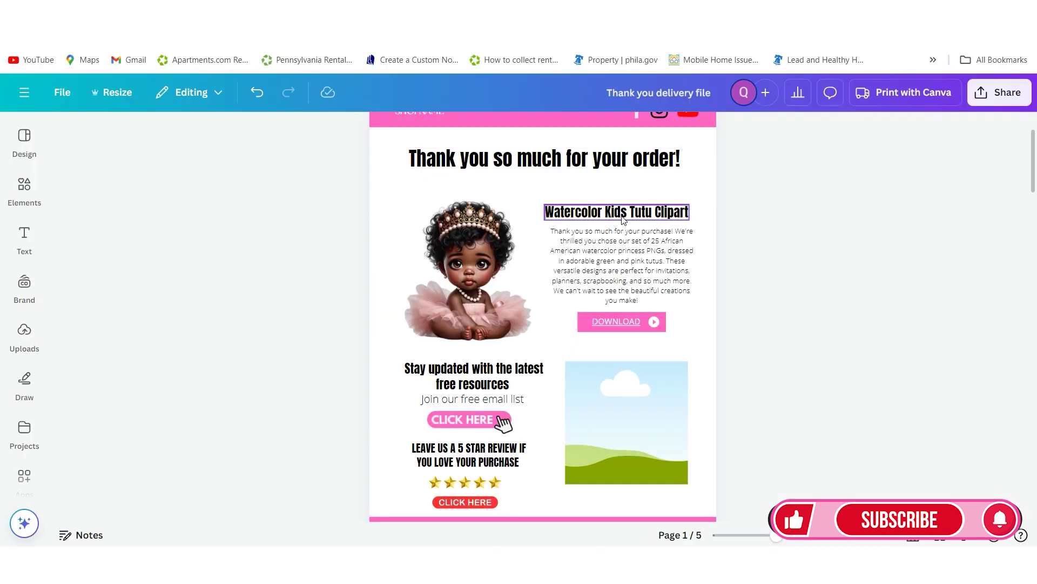